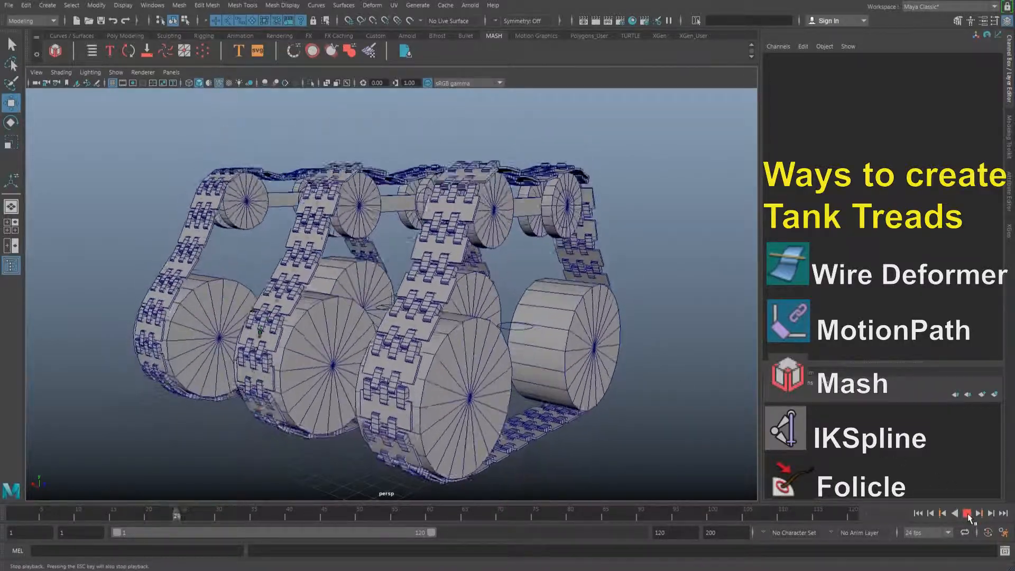
- Stop the playback and examine the tread geometry around the upper wheels of the three rigs
left_click(968, 513)
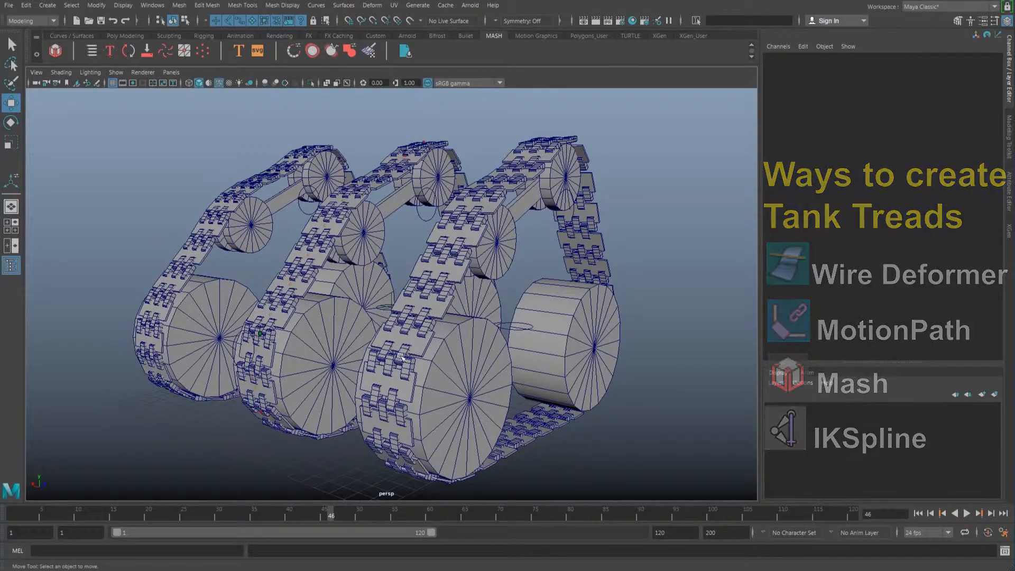
right_click_drag(545, 370, 647, 447, "alt")
middle_click_drag(338, 323, 454, 376, "alt")
left_click_drag(454, 376, 478, 408, "alt")
mouse_move(478, 407)
right_mouse_down("alt")
mouse_move(453, 403)
mouse_move(478, 402)
right_mouse_up("alt")
left_click_drag(478, 402, 531, 266, "alt")
middle_click_drag(490, 264, 613, 330, "alt")
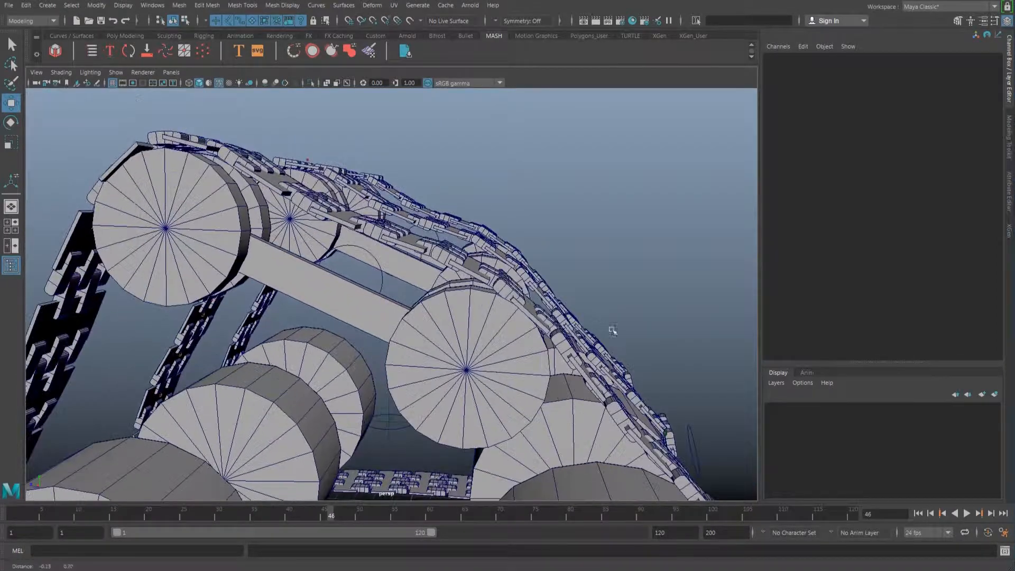
- Select the control circle of the far rig's upper wheel arm and scrub the timeline to frame 40
left_click_drag(392, 320, 232, 323, "alt")
left_click(408, 303)
left_click_drag(407, 303, 365, 311, "alt")
middle_click_drag(414, 311, 416, 308, "alt")
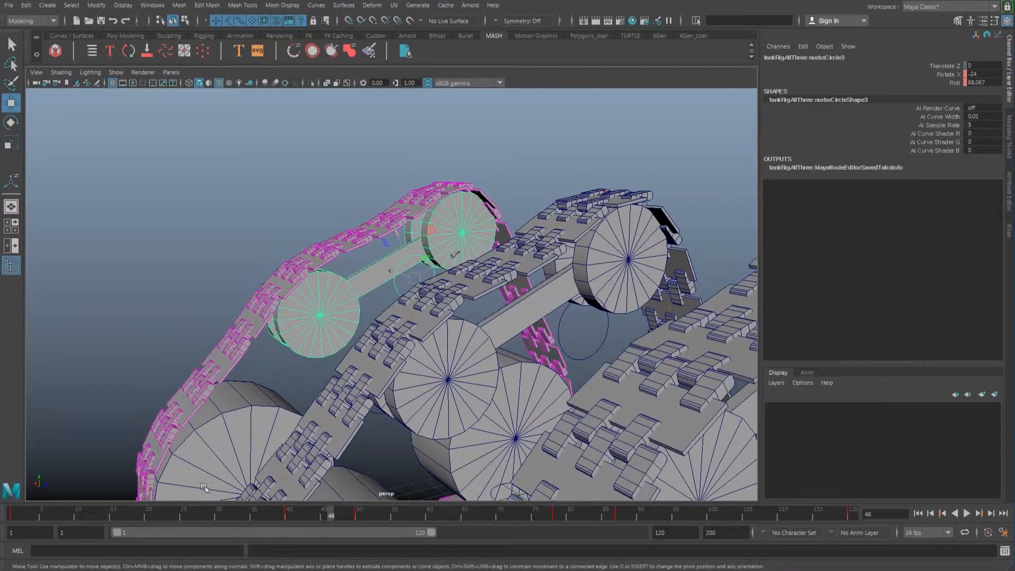
left_click_drag(315, 516, 289, 518)
- Inspect one separate tread link on the middle rig and the continuous tread mesh on the far rig
right_click_drag(459, 369, 509, 377, "alt")
left_click(425, 238)
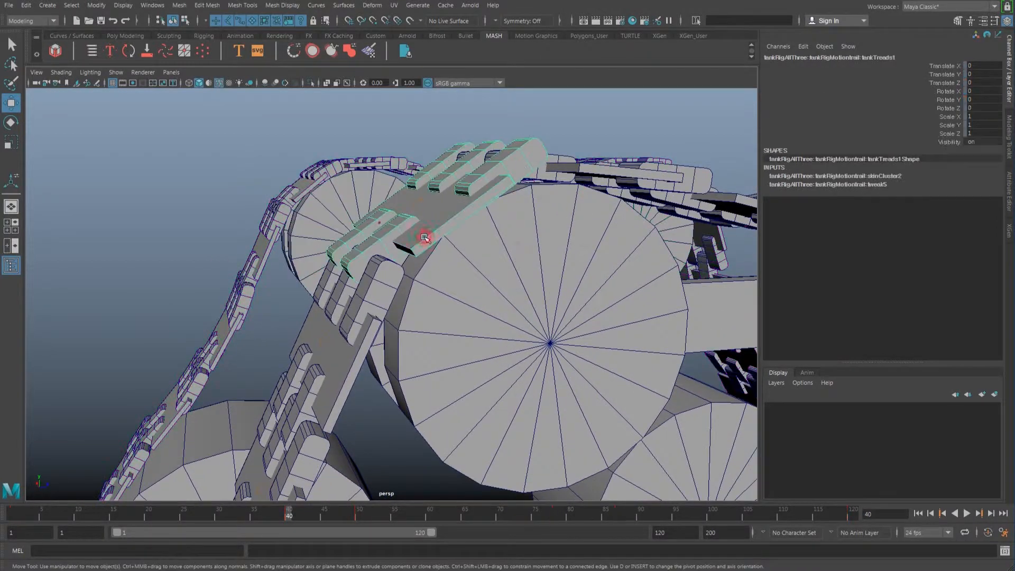
mouse_move(459, 279)
left_mouse_down("alt")
mouse_move(464, 297)
mouse_move(454, 299)
left_mouse_up("alt")
mouse_move(511, 253)
left_mouse_down("alt")
mouse_move(504, 259)
mouse_move(504, 248)
left_mouse_up("alt")
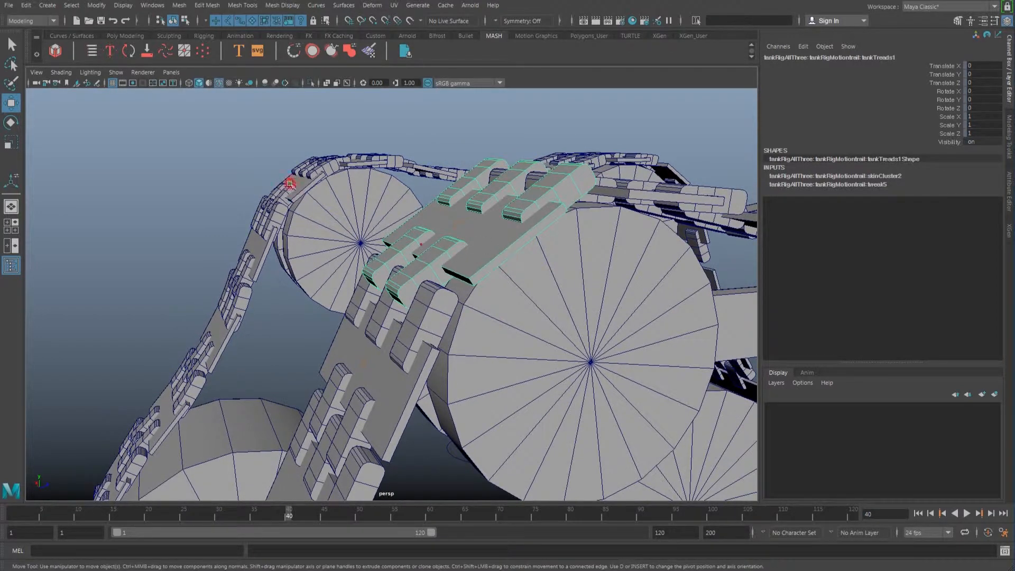
left_click(290, 183)
left_click_drag(290, 183, 566, 253, "alt")
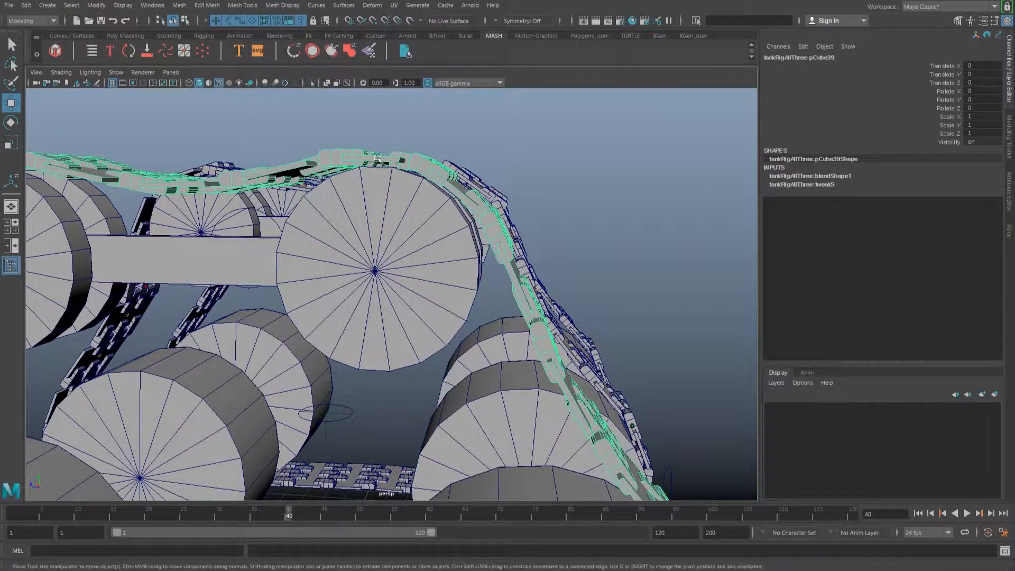
left_click_drag(475, 262, 442, 225, "alt")
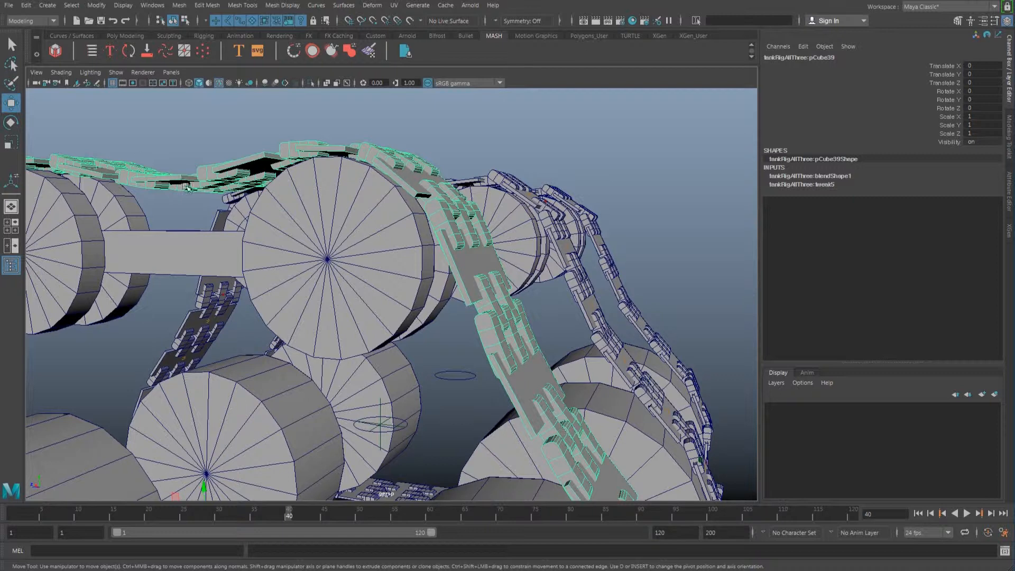
- View the deformed treads from the opposite side, selecting the middle rig's link tankTreads1 over the upper wheel
scroll(613, 432, "down", 5)
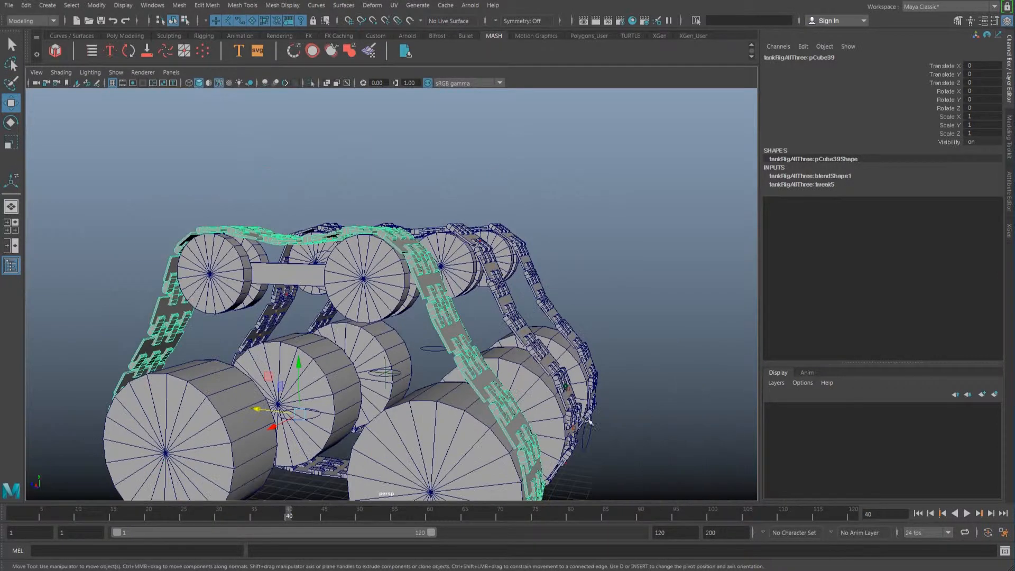
middle_click_drag(520, 365, 515, 305, "alt")
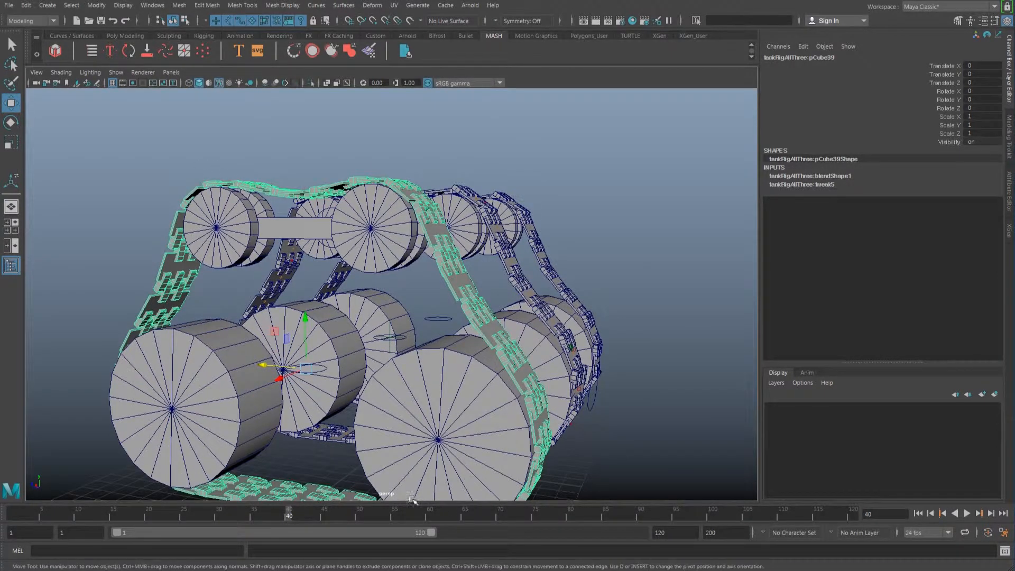
middle_click_drag(499, 261, 429, 316, "alt")
scroll(456, 317, "up", 5)
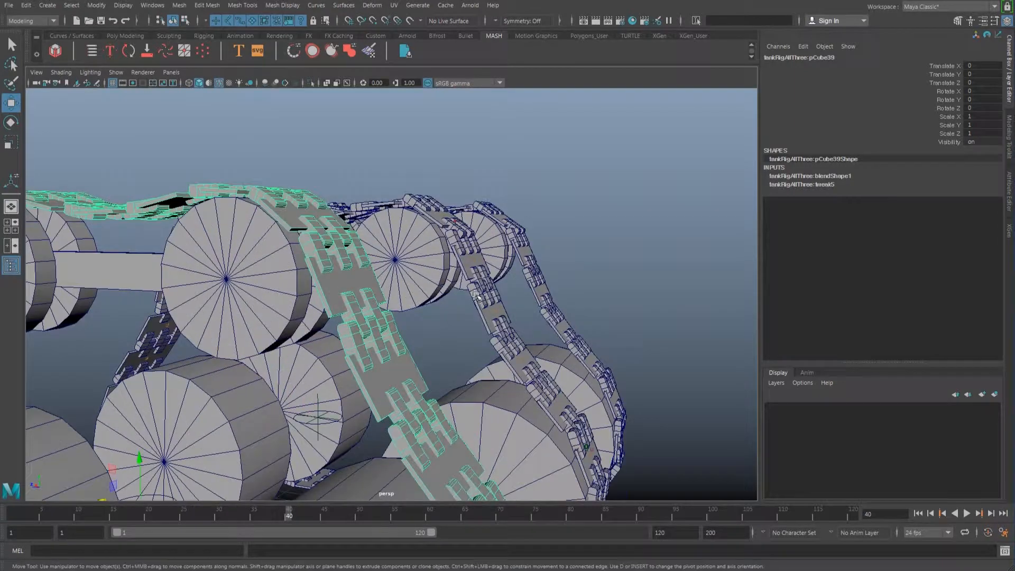
left_click(461, 256)
left_click_drag(518, 283, 530, 301, "alt")
left_click(416, 190)
left_click_drag(416, 190, 395, 246, "alt")
middle_click_drag(395, 246, 412, 292, "alt")
right_click_drag(411, 292, 594, 354, "alt")
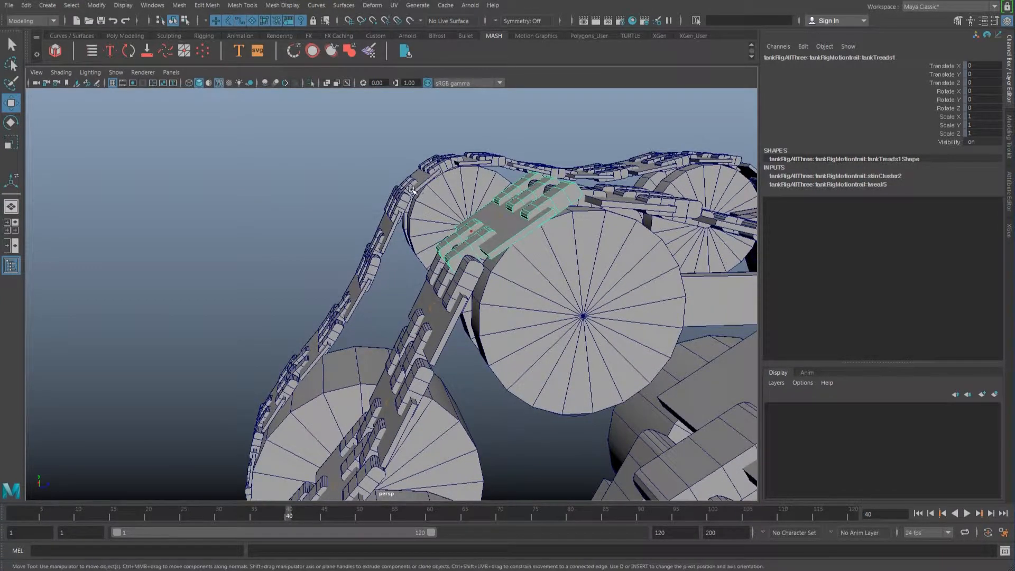
- Compare the far rig's continuous tread mesh with the middle rig's separate link tankTreads2
left_click_drag(370, 276, 368, 268, "alt")
middle_click_drag(260, 256, 322, 238, "alt")
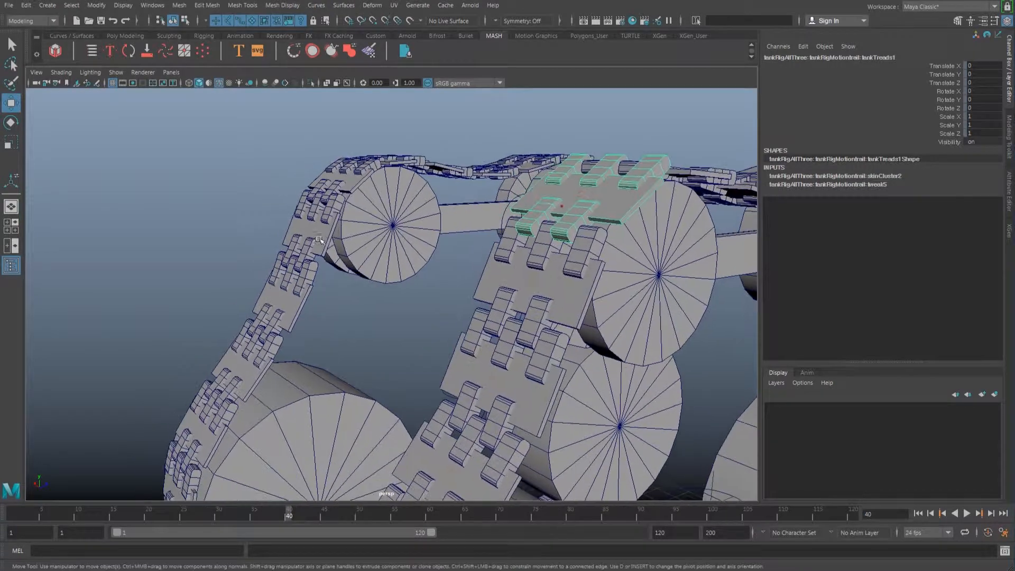
left_click(322, 237)
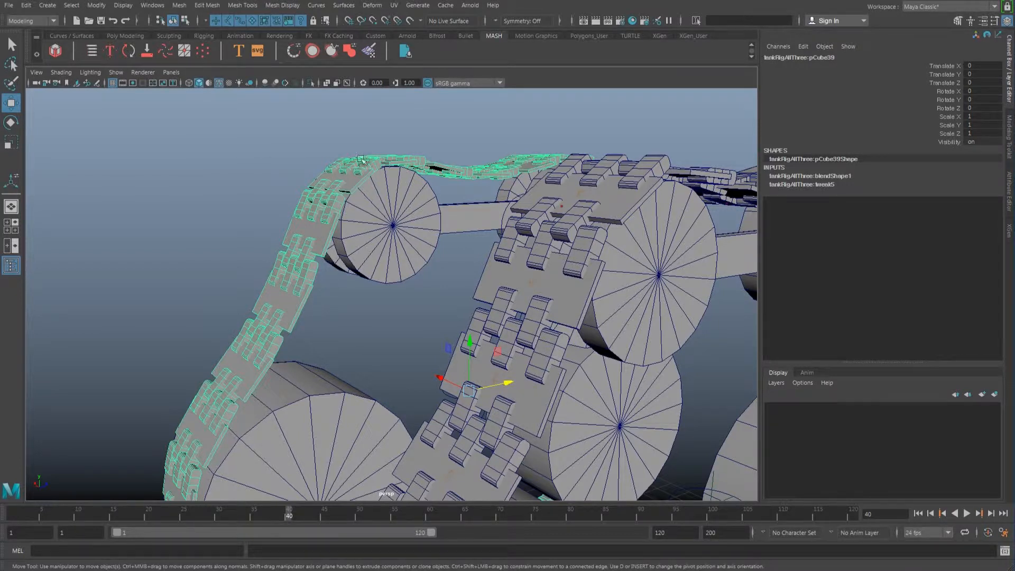
middle_click_drag(514, 300, 468, 294, "alt")
left_click(467, 294)
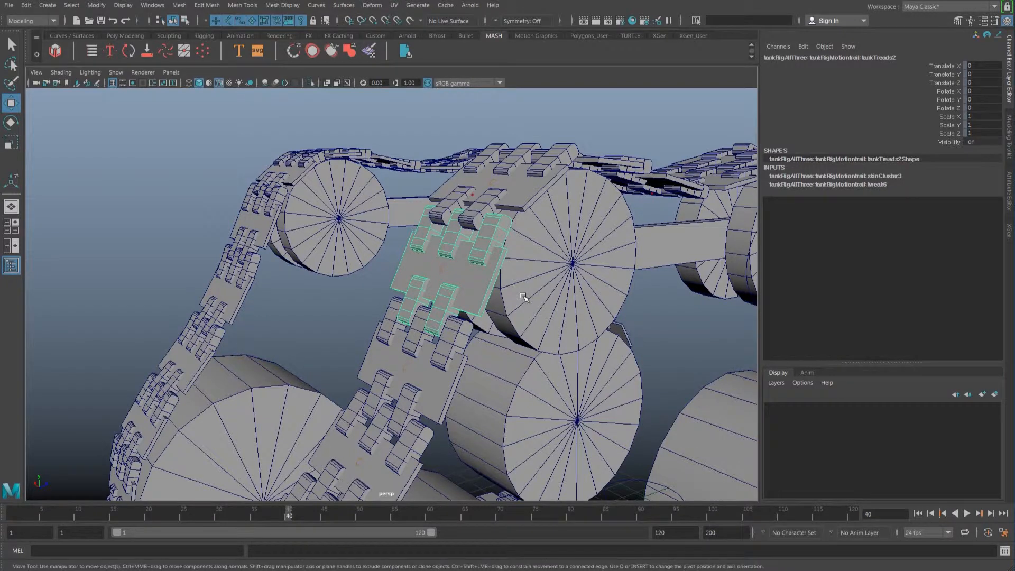
scroll(523, 296, "down", 3)
left_click_drag(486, 333, 450, 342, "alt")
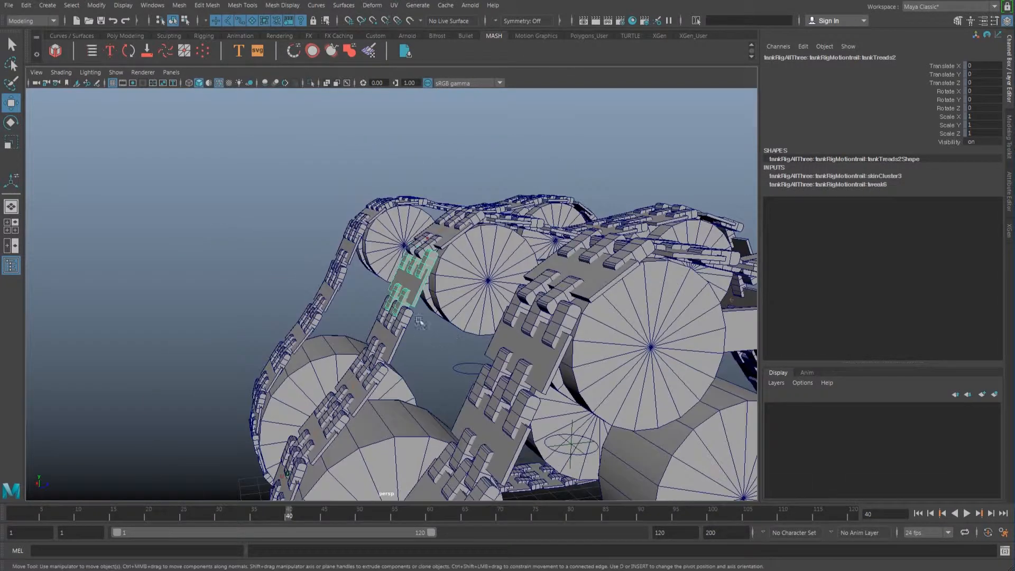
- Select the MASH repro mesh on the near rig and examine its tread around the wheels
left_click(540, 359)
left_click_drag(540, 359, 596, 374, "alt")
middle_click_drag(505, 376, 537, 376, "alt")
scroll(537, 376, "up", 5)
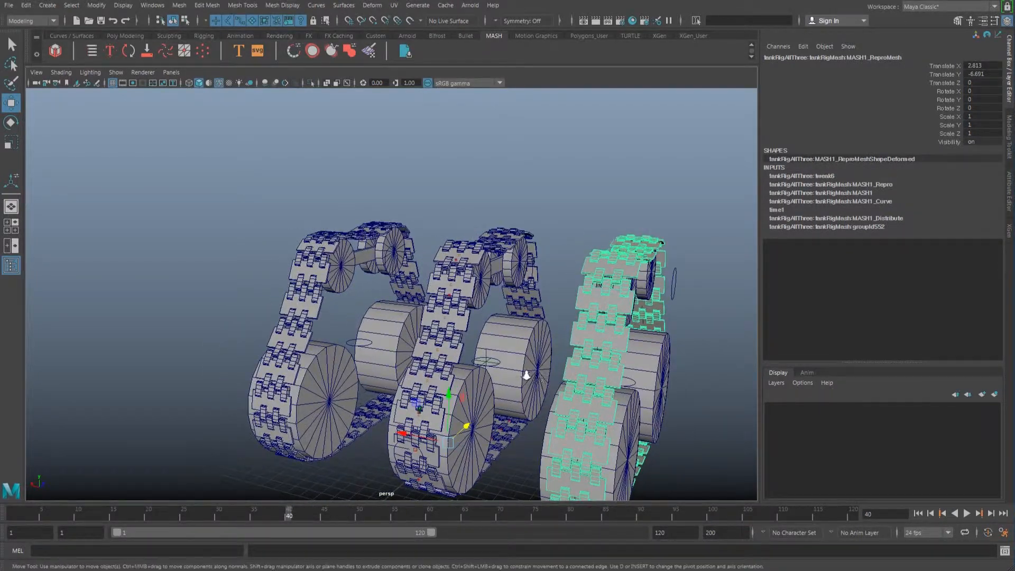
left_click_drag(548, 378, 486, 335, "alt")
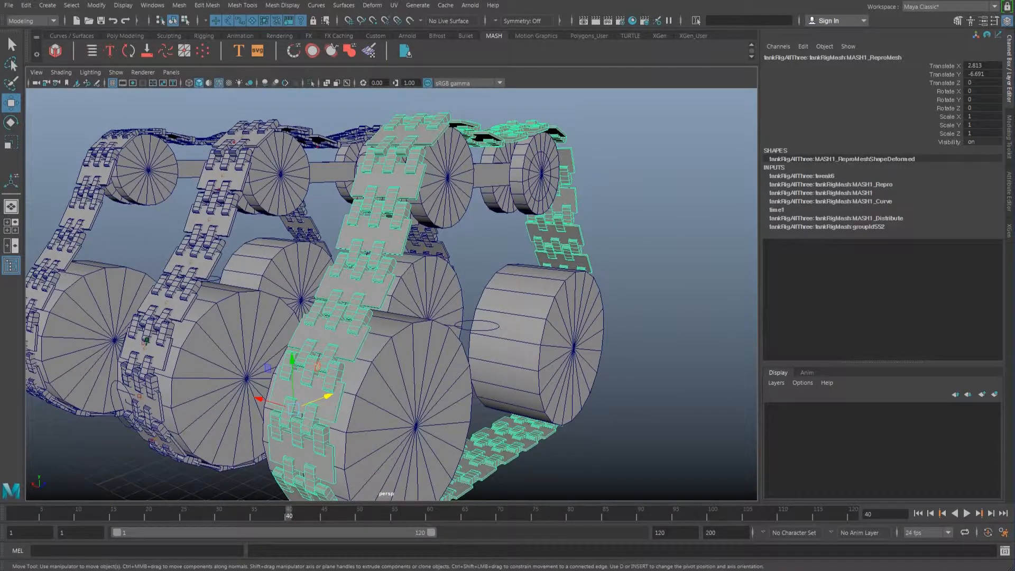
- Reveal the hidden aim curve beneath the MASH rig's central locator and frame it
left_click(486, 331)
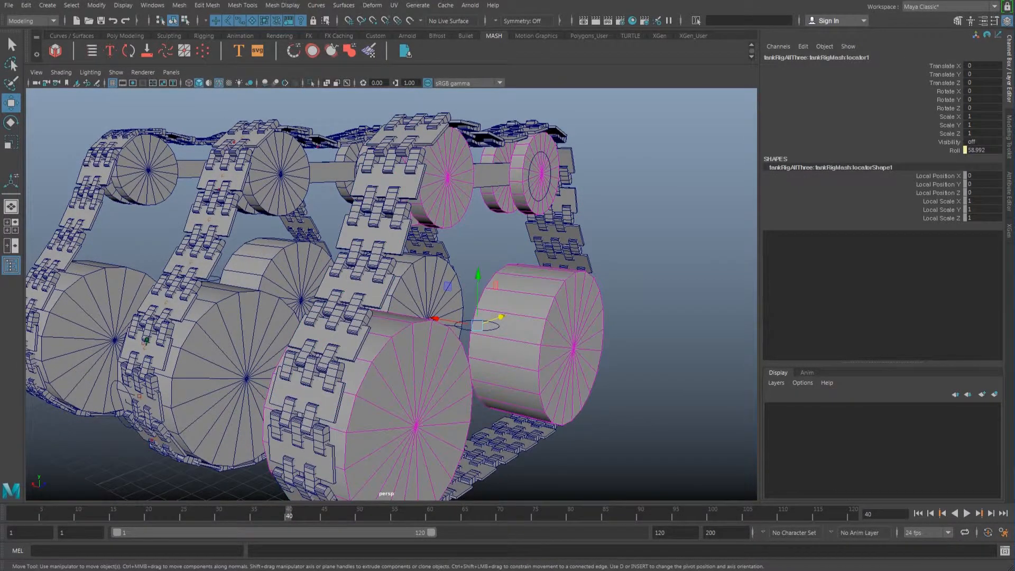
key("Down")
key("shift+h")
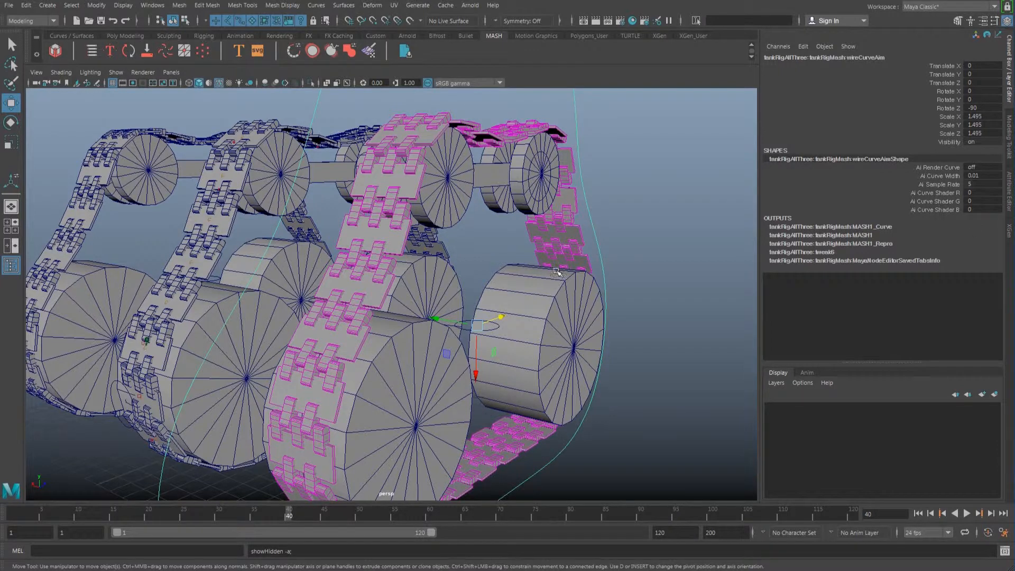
key("f")
- Switch the MASH rig's aim curve to control vertex selection
right_click(565, 149)
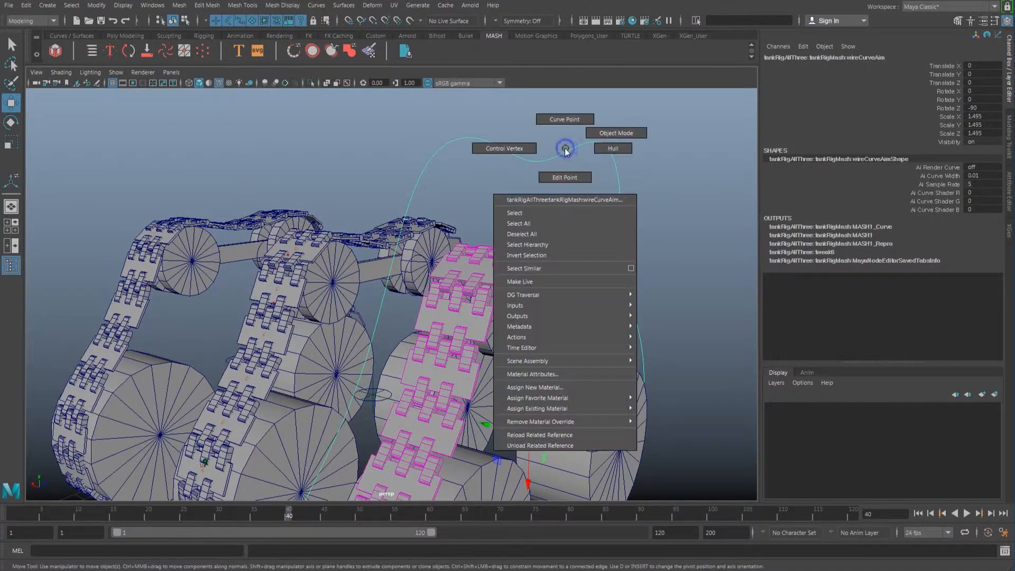
left_click(505, 148)
left_click_drag(543, 176, 574, 193, "alt")
left_click_drag(481, 170, 483, 251)
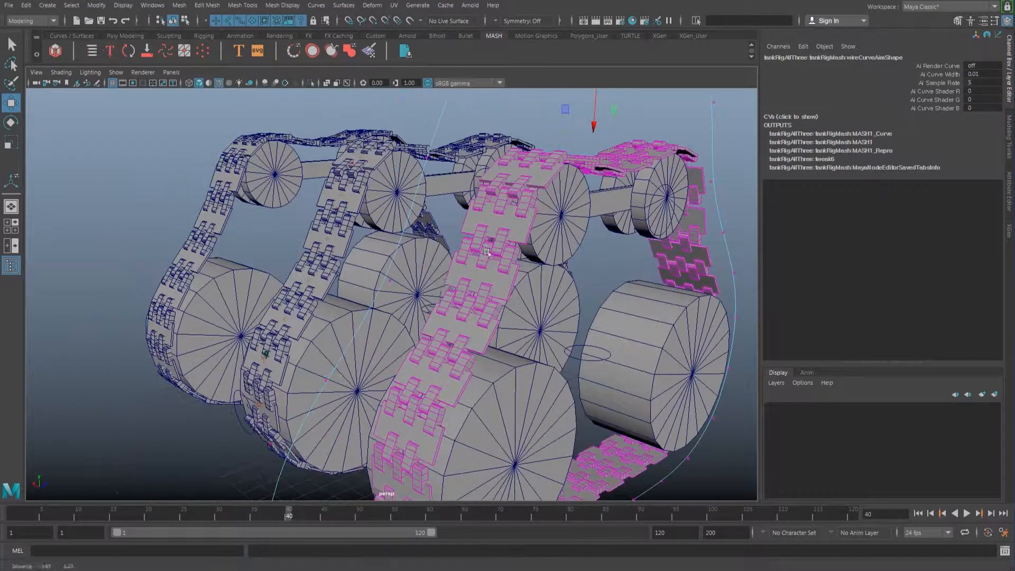
- Select the motion path rig's up locator, try moving it, and undo the move
left_click(390, 281)
left_click_drag(383, 281, 430, 290, "alt")
key("ctrl+z")
left_click_drag(515, 348, 428, 285, "alt")
left_click(424, 272)
left_click_drag(372, 264, 375, 291)
key("ctrl+z")
left_click_drag(379, 338, 377, 335, "alt")
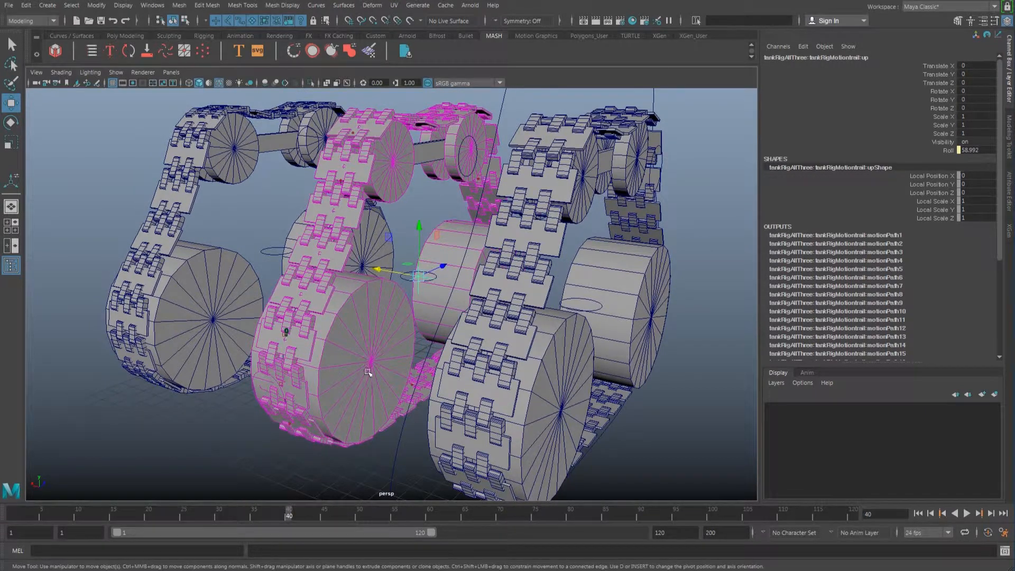
- Scrub the timeline to frame 60
left_click_drag(453, 332, 417, 336, "alt")
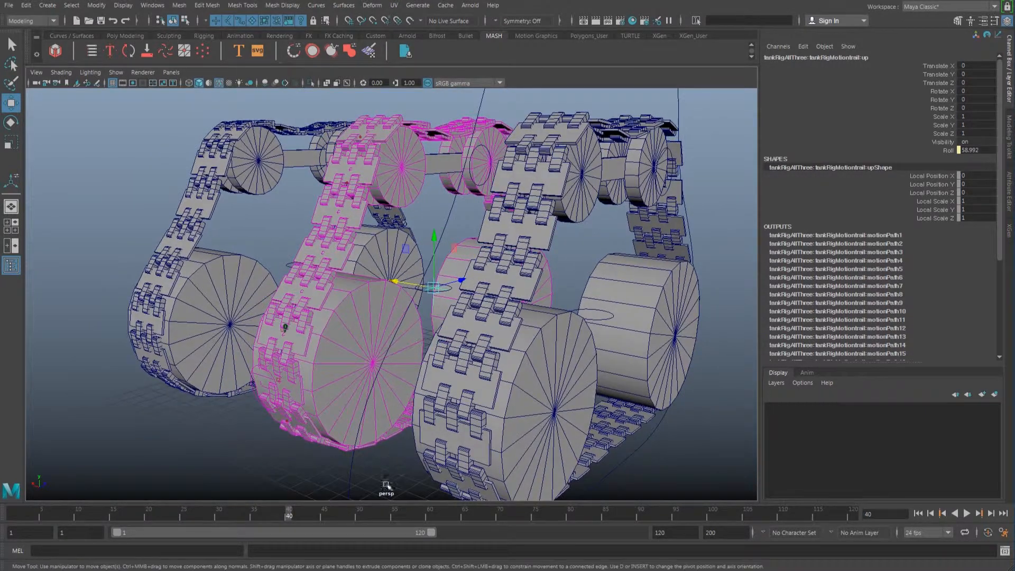
left_click_drag(383, 456, 384, 386, "alt")
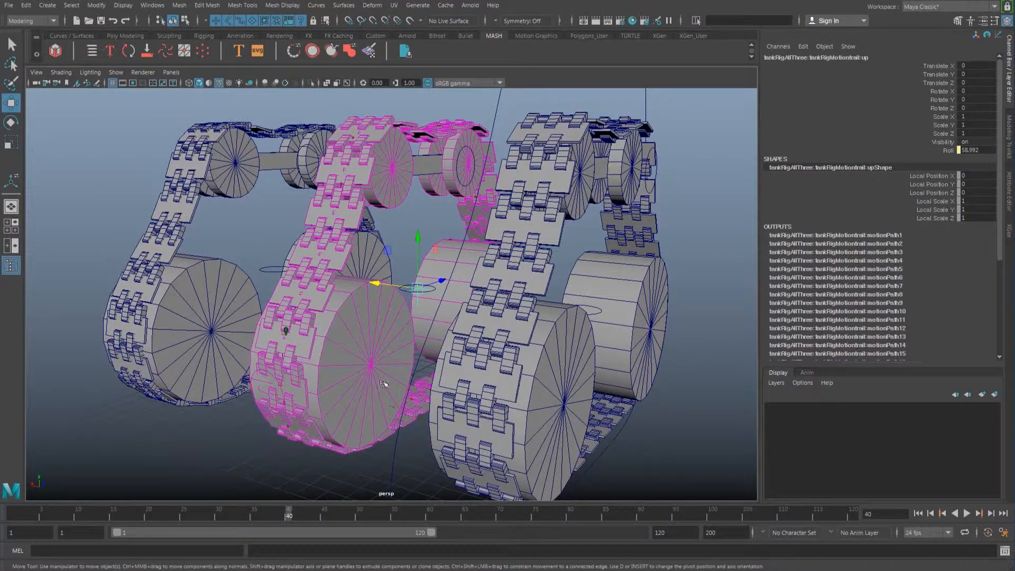
left_click_drag(300, 515, 430, 525)
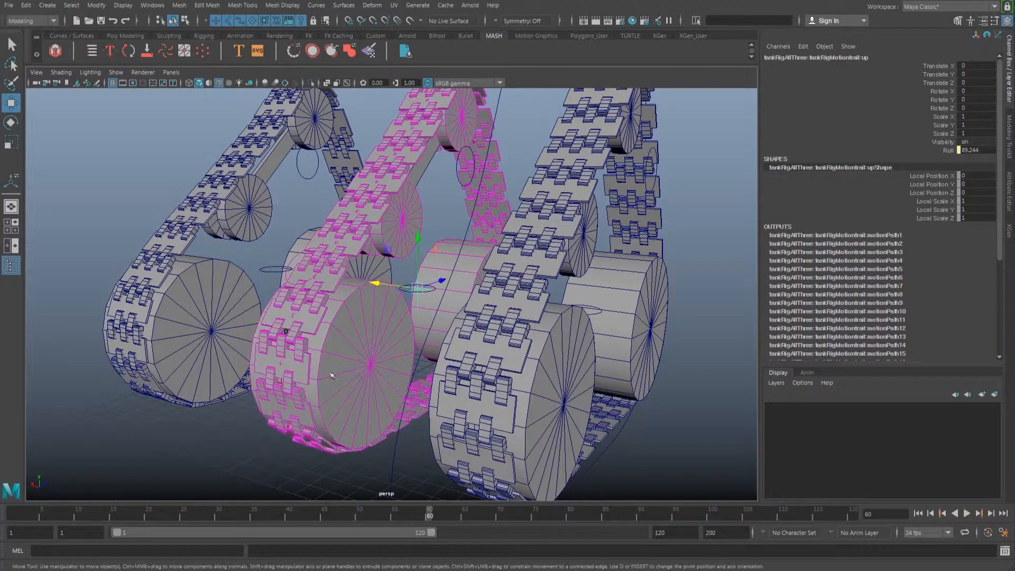
- Inspect a link control on the middle rig and the MASH tread mesh beside it
left_click(286, 263)
scroll(288, 266, "up", 3)
left_click_drag(400, 336, 407, 241, "alt")
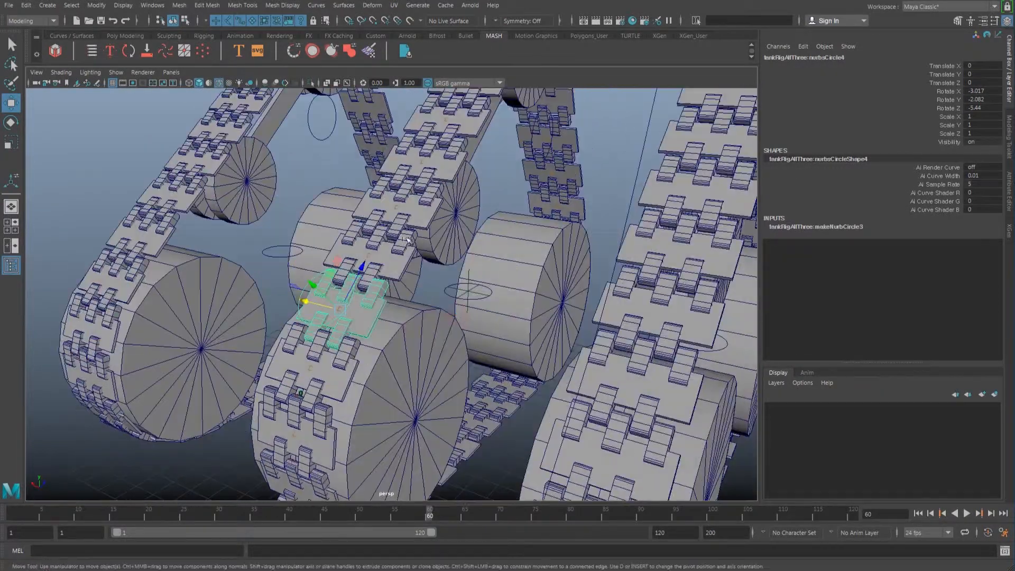
left_click(421, 212)
left_click(661, 244)
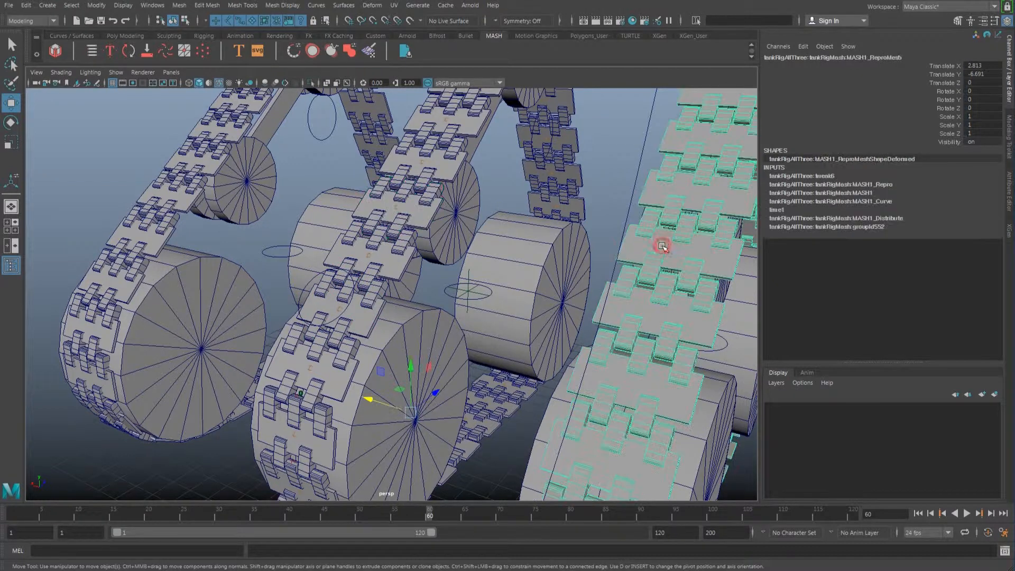
left_click_drag(667, 253, 567, 263, "alt")
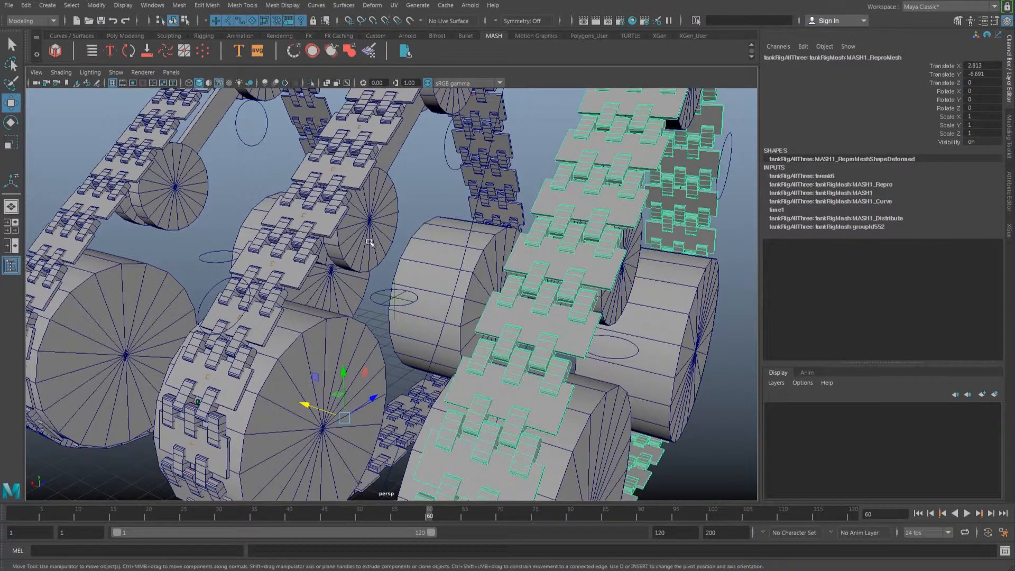
- Select the middle rig's separate links tankTreads5 and tankTreads4 in turn to inspect them
left_click(328, 224)
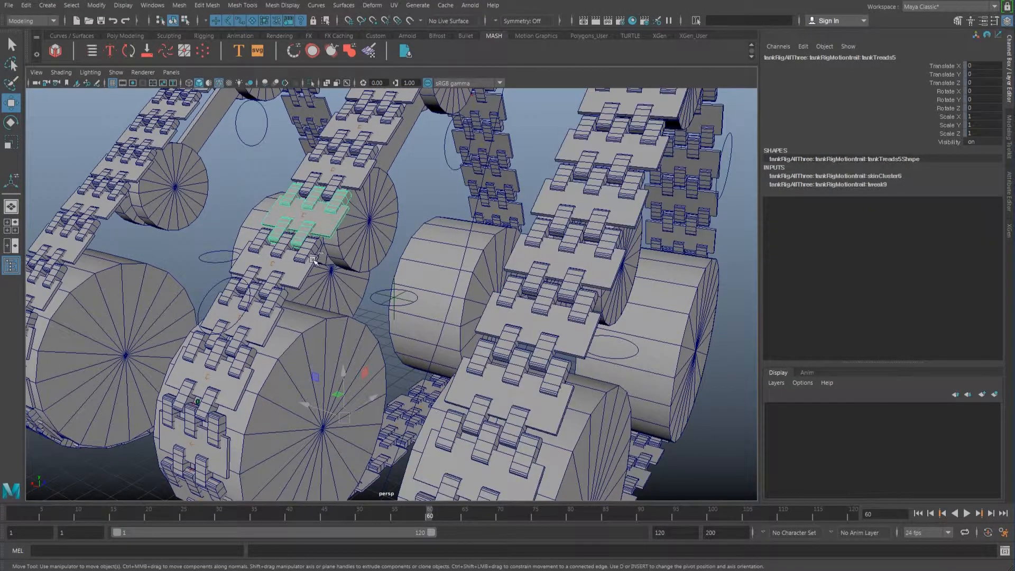
left_click(350, 172)
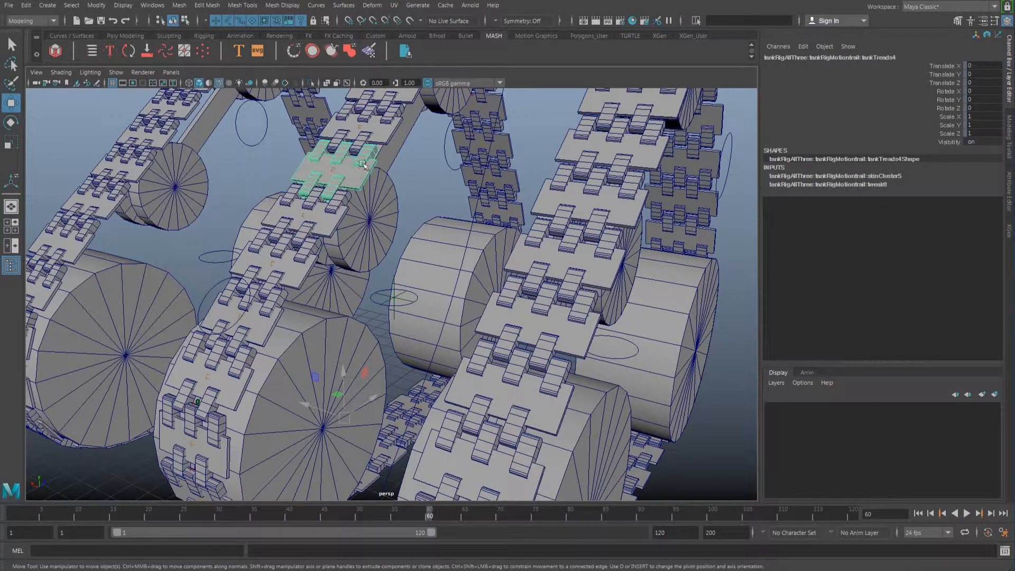
middle_click_drag(380, 174, 379, 187, "alt")
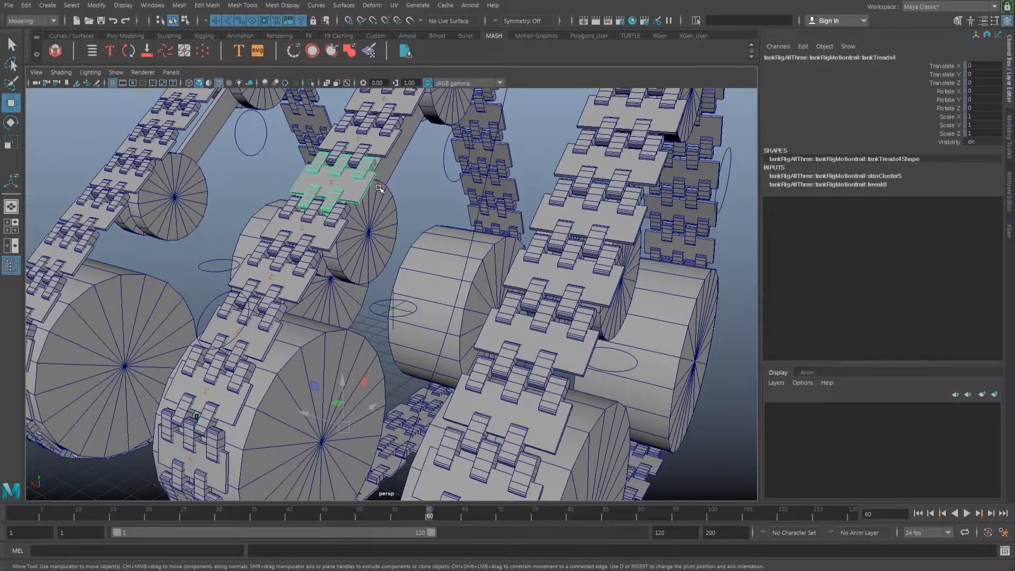
middle_click_drag(385, 218, 389, 211, "alt")
- Hide polygon objects in the viewport
left_click(94, 73)
mouse_move(109, 74)
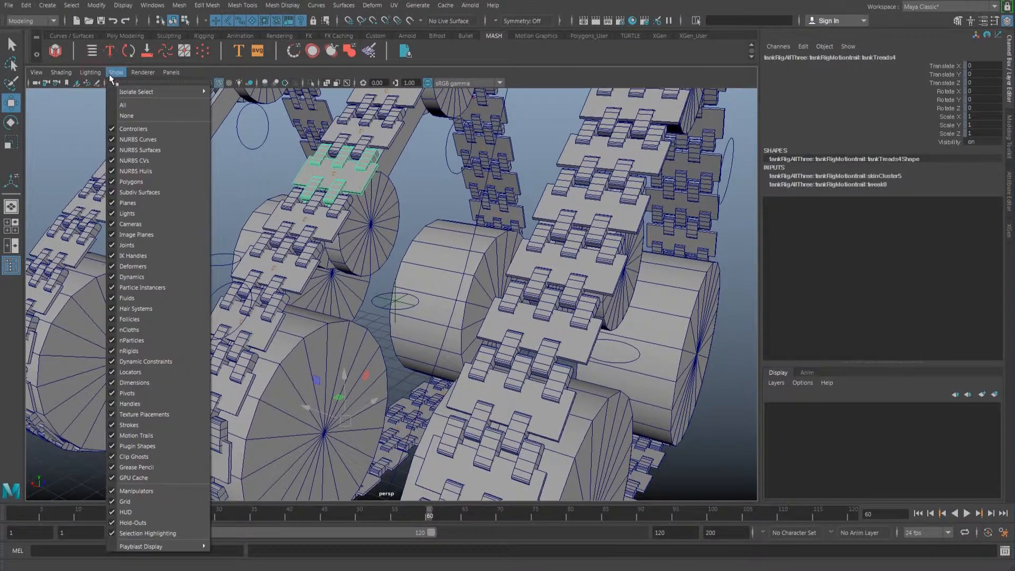
left_click(140, 183)
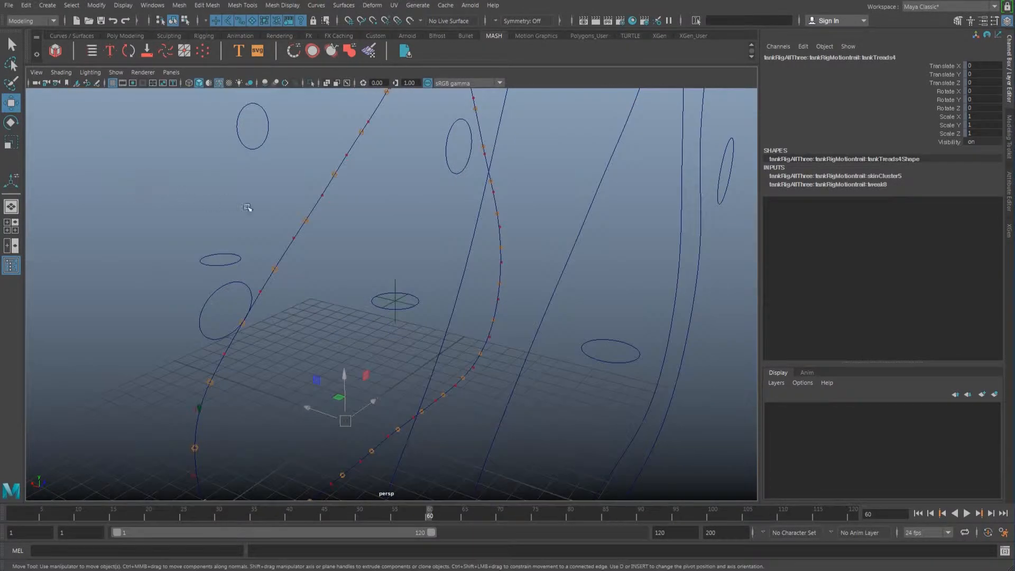
- Select consecutive tread joints along the middle rig's motion path, from joint_tread5 up to joint_tread3
left_click(300, 216)
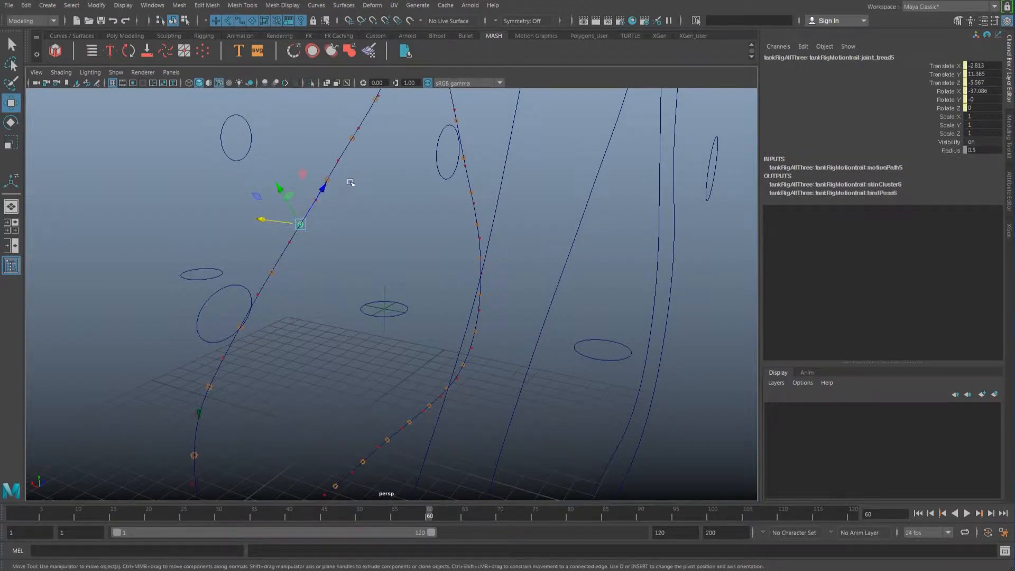
left_click(328, 179)
left_click(346, 138)
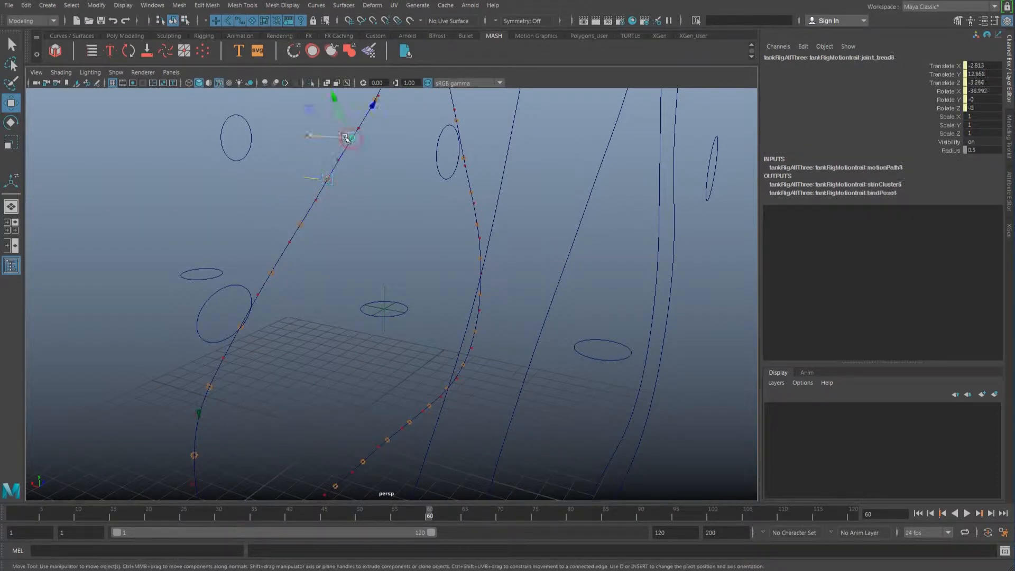
- Select joint_tread4 and joint_tread5 on the middle rig's motion path, ending with joint_tread4 selected
left_click(327, 178)
left_click(300, 224)
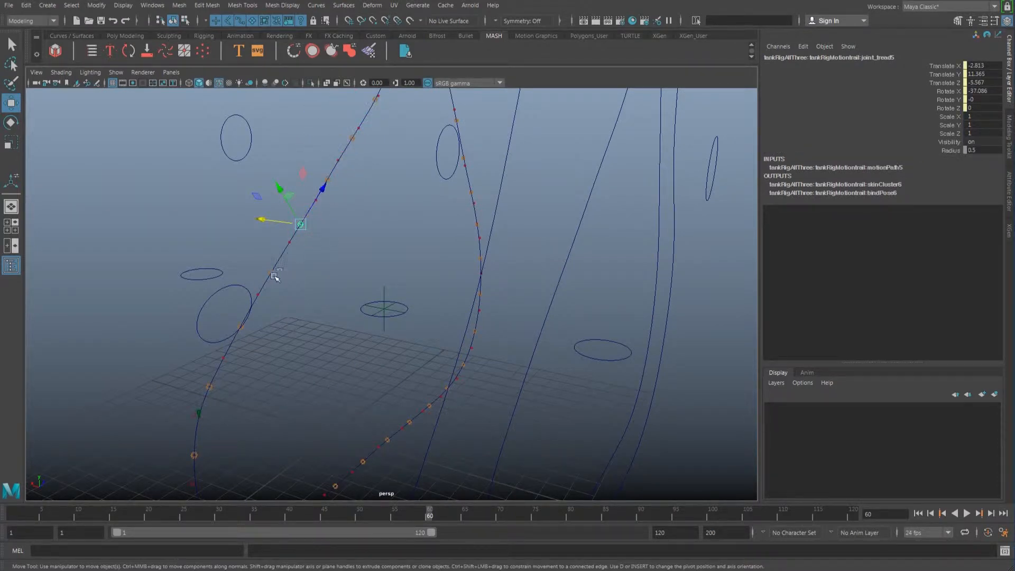
key("Up")
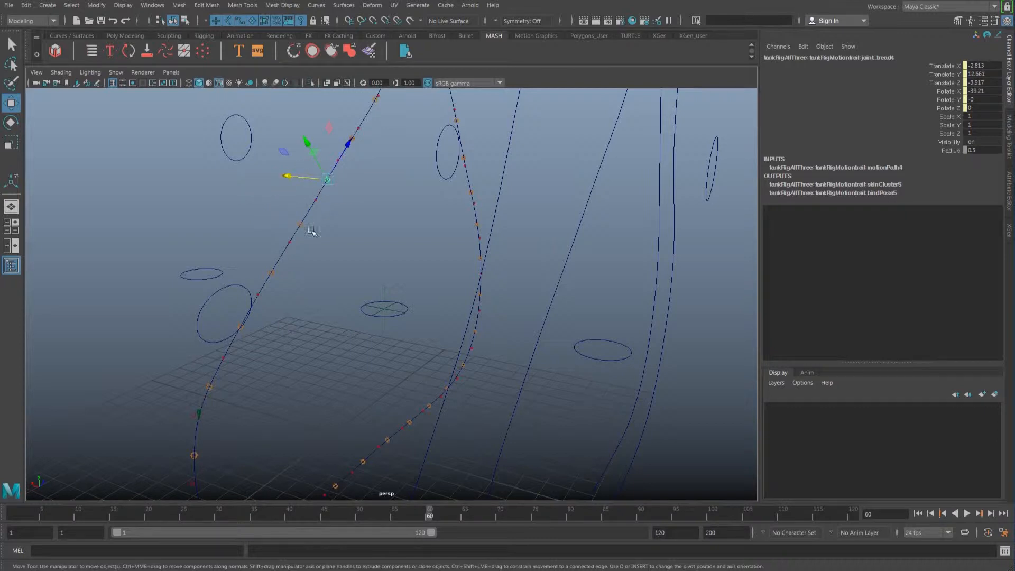
left_click_drag(313, 232, 375, 205, "alt")
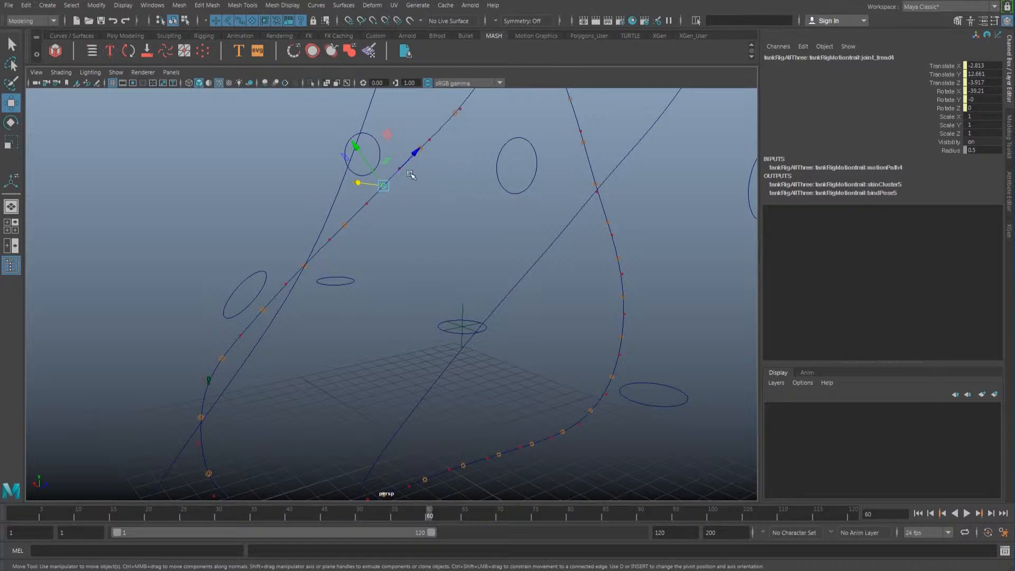
- Show polygon objects in the viewport again and select the middle rig's tread link tankTreads4
left_click(116, 72)
left_click(142, 171)
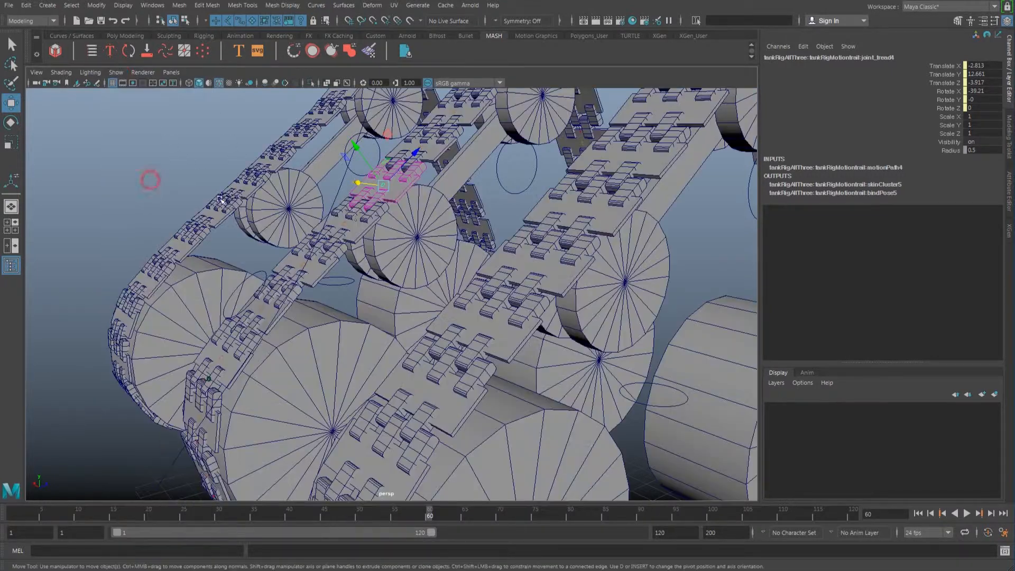
left_click(400, 195)
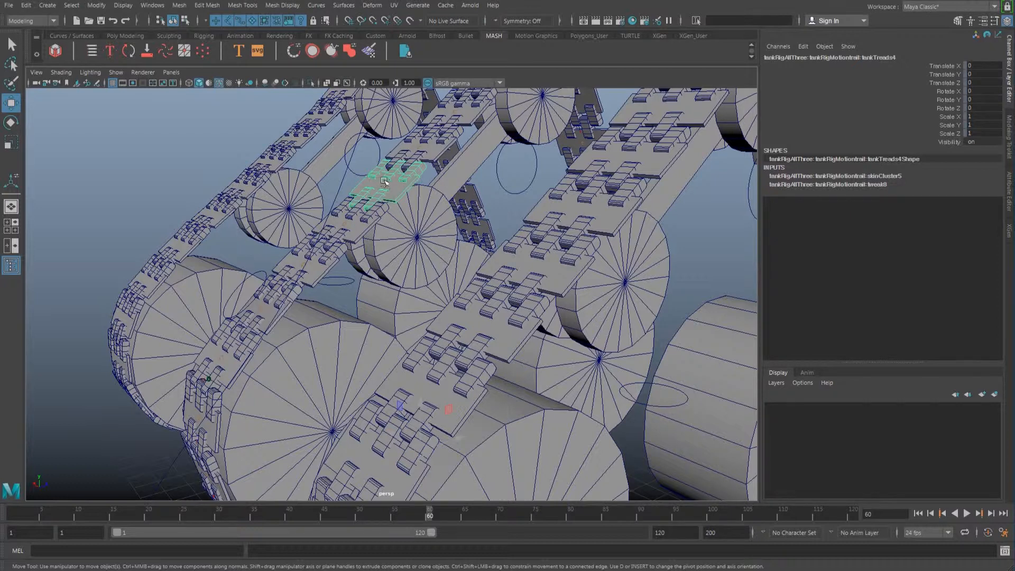
- Try moving and rotating the control circle nurbsCircle4 of a single link on the middle rig, undoing each change
left_click_drag(346, 250, 358, 243, "alt")
middle_click_drag(355, 267, 344, 258, "alt")
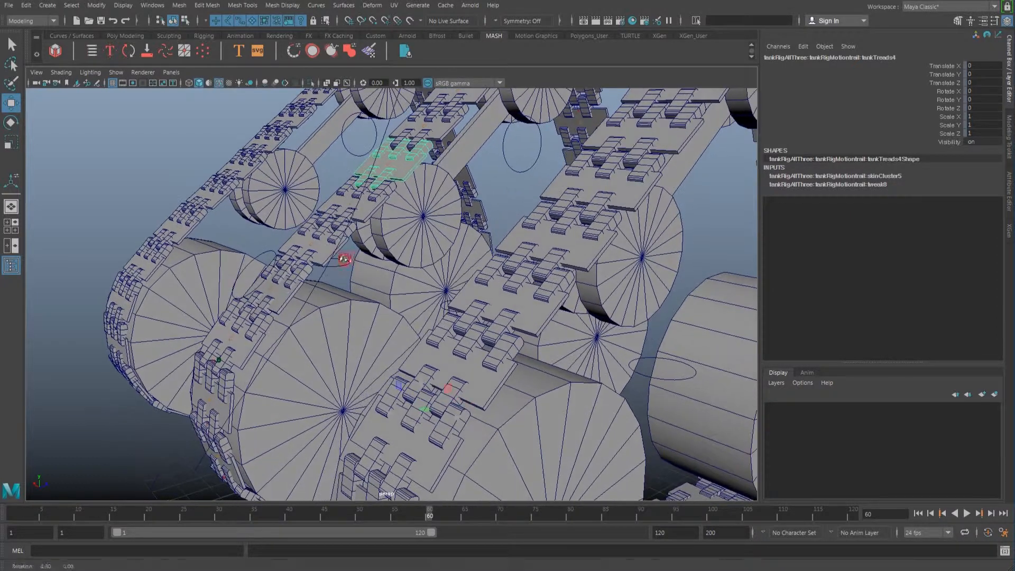
left_click(264, 278)
left_click_drag(272, 292, 204, 258)
middle_click_drag(234, 274, 291, 274, "alt")
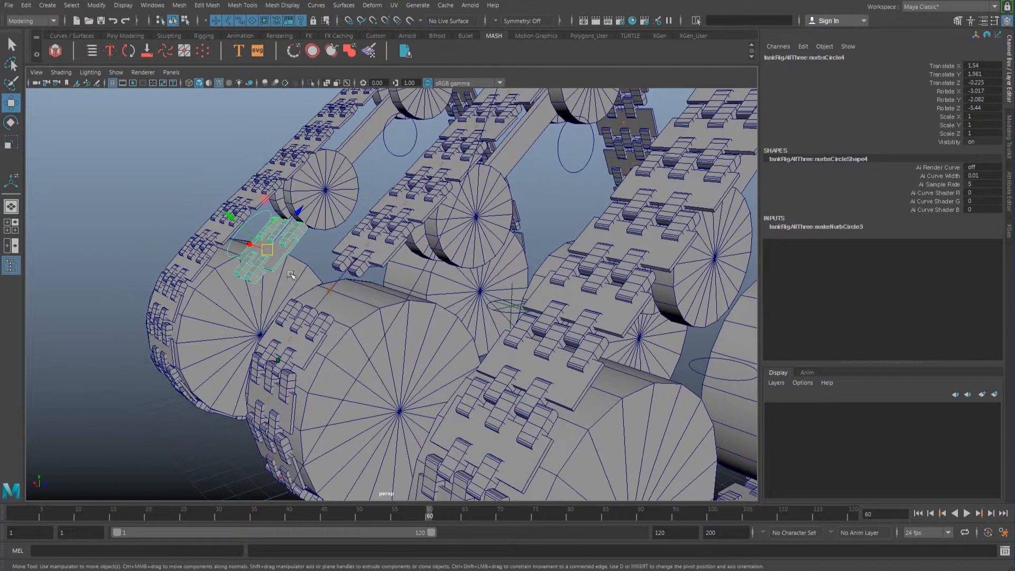
key("e")
left_click_drag(264, 249, 236, 261)
key("ctrl+z")
key("ctrl+z")
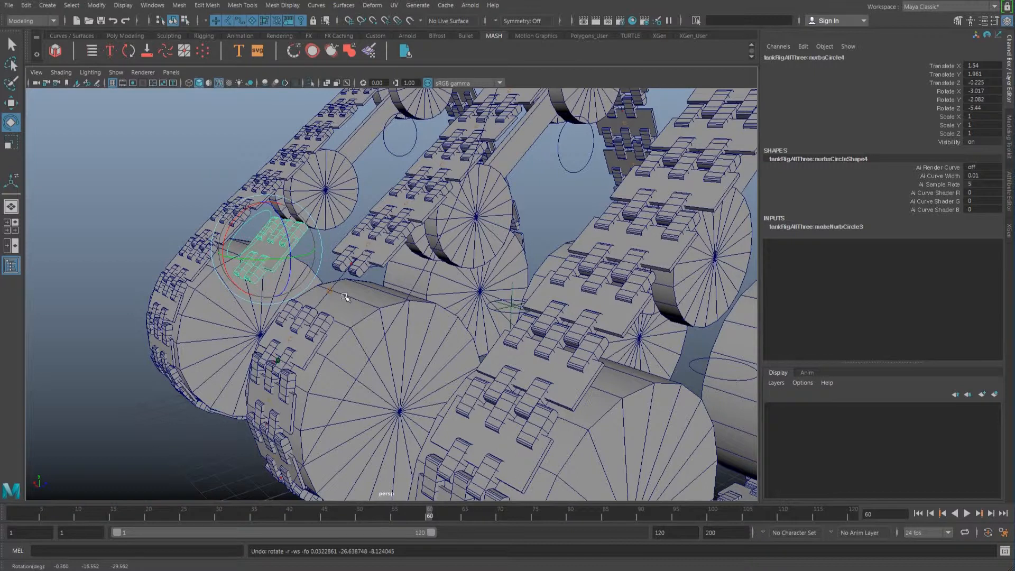
key("ctrl+z")
left_click_drag(384, 308, 396, 325, "alt")
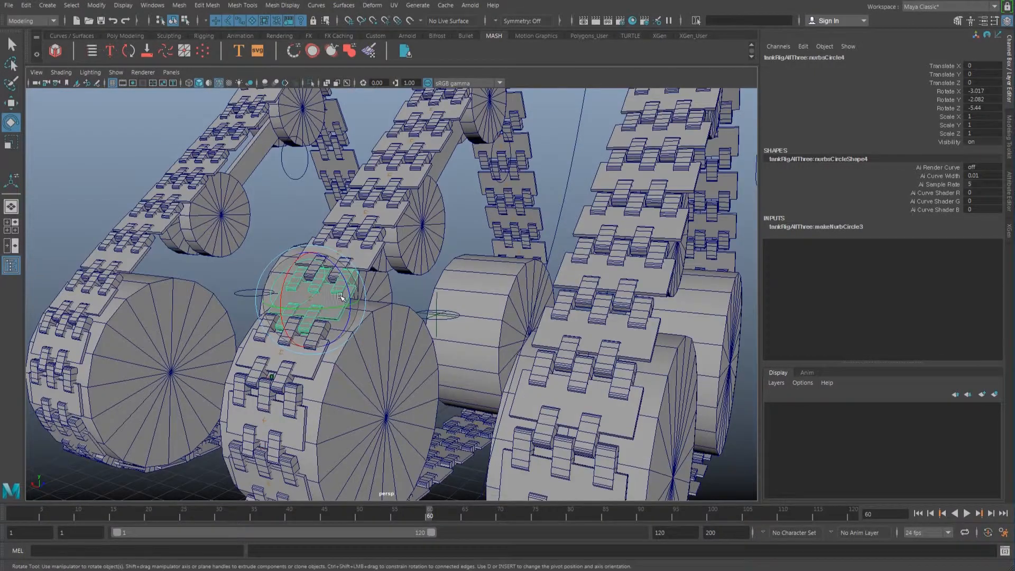
left_click_drag(334, 295, 484, 316)
key("ctrl+z")
- Select the MASH tread mesh MASH1_ReproMesh and examine how its links follow the wheels from several angles
key("w")
left_click(503, 315)
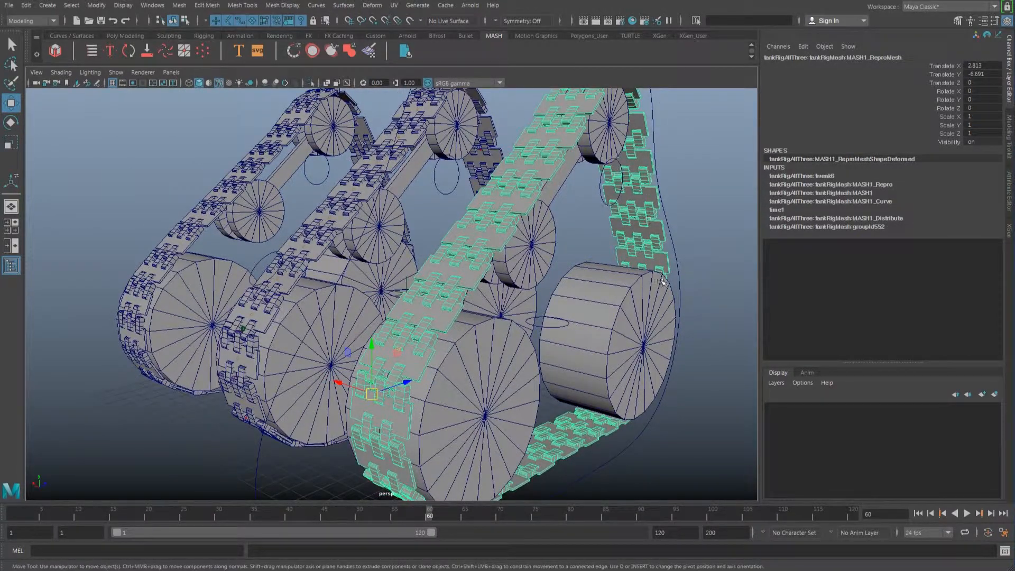
left_click_drag(447, 316, 490, 311, "alt")
middle_click_drag(514, 269, 473, 274, "alt")
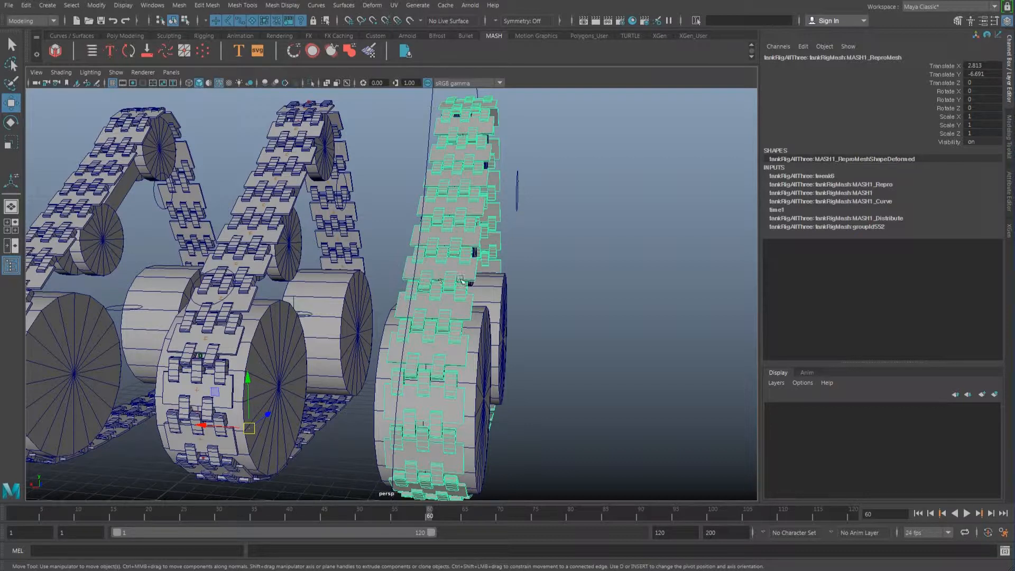
left_click_drag(463, 272, 435, 266, "alt")
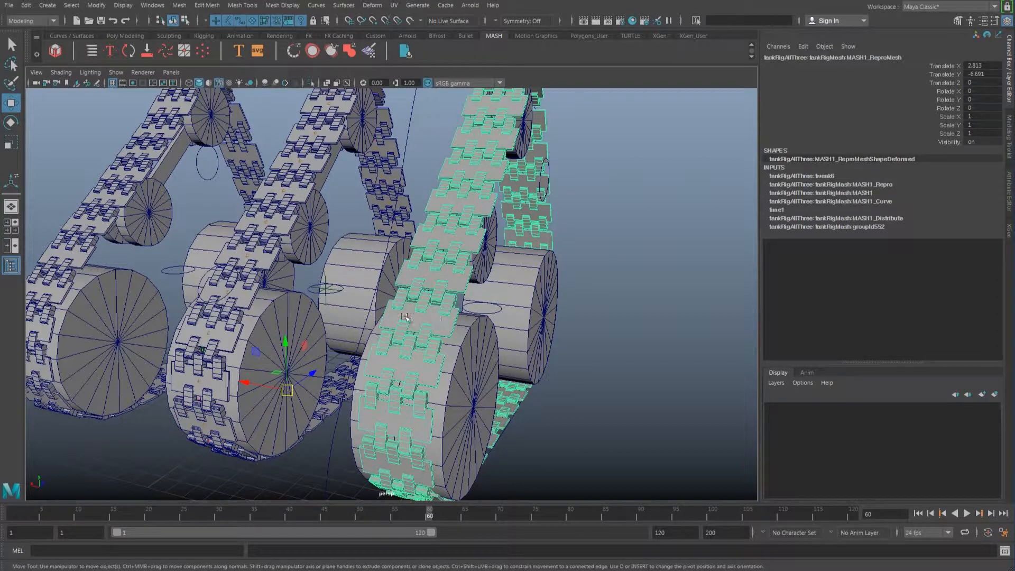
mouse_move(444, 301)
left_mouse_down("alt")
mouse_move(423, 289)
mouse_move(434, 291)
left_mouse_up("alt")
left_click_drag(324, 332, 399, 336, "alt")
scroll(368, 335, "down", 4)
left_click_drag(384, 283, 382, 281, "alt")
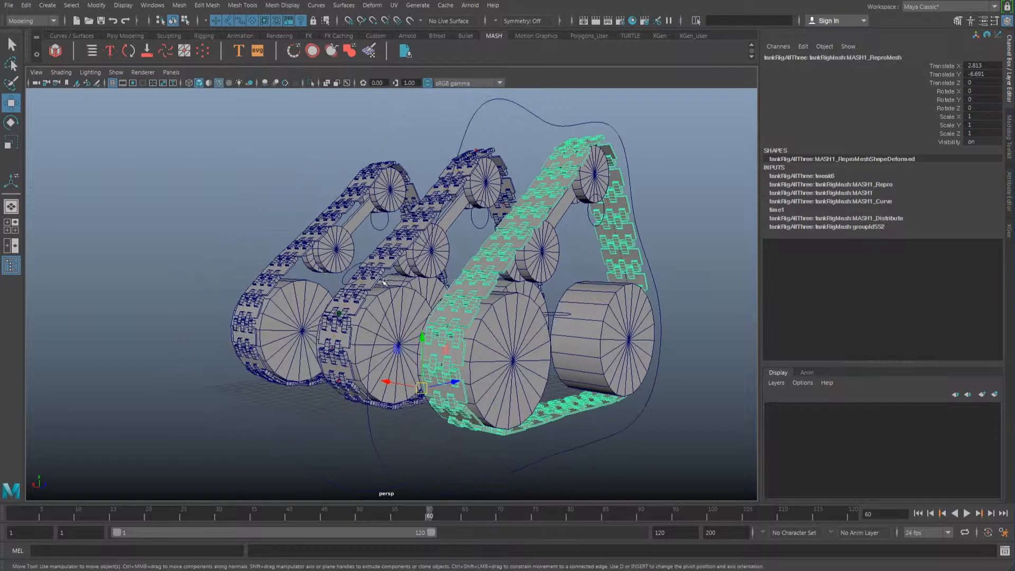
- Select the wire-deformer rig's tread mesh, try rotating its upper wheel control nurbsCircle3, and undo the rotation
left_click(292, 269)
left_click_drag(316, 286, 421, 312, "alt")
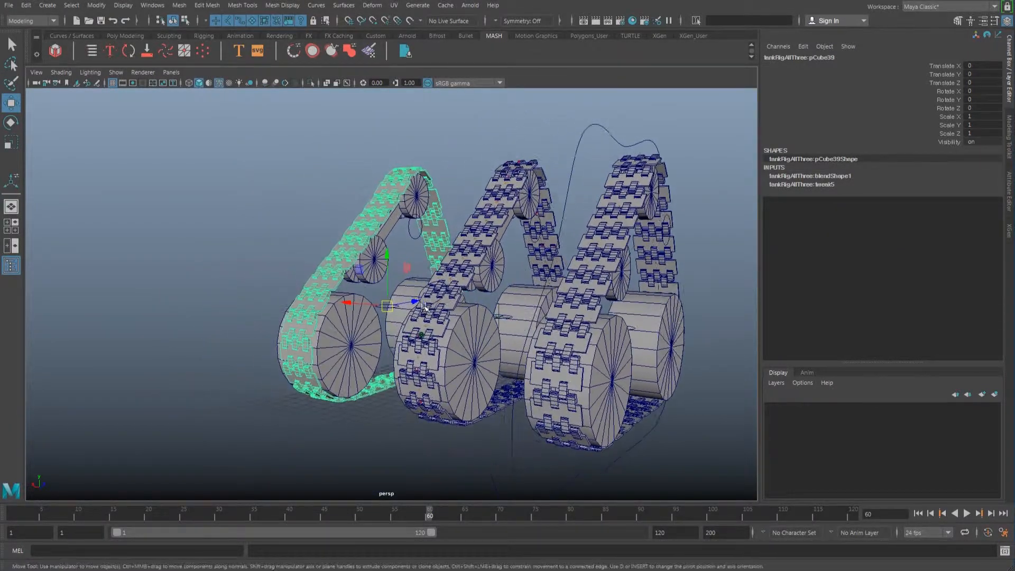
left_click(417, 237)
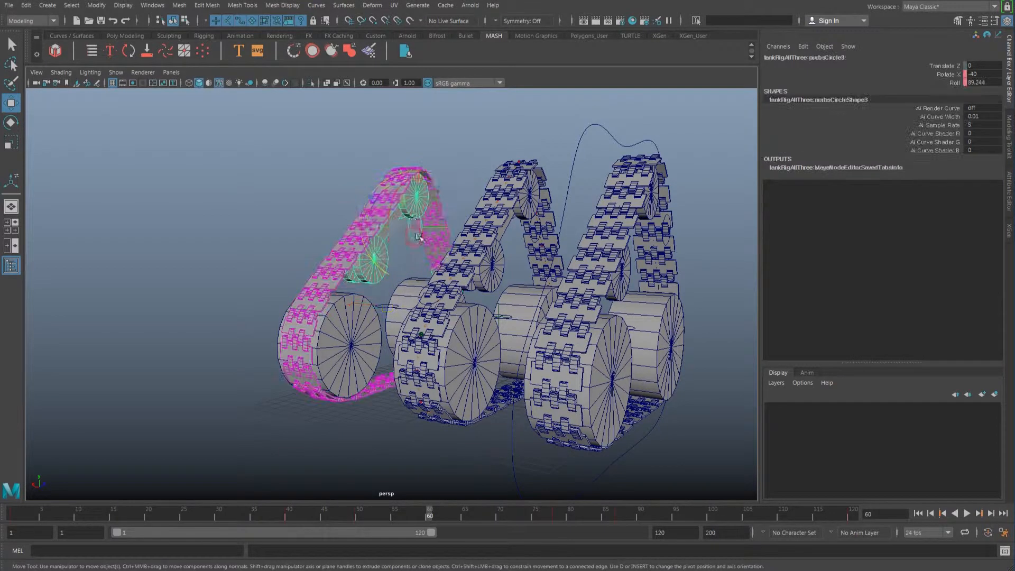
key("e")
left_click_drag(395, 225, 387, 186)
scroll(377, 281, "up", 5)
middle_click_drag(386, 289, 389, 310, "alt")
key("ctrl+z")
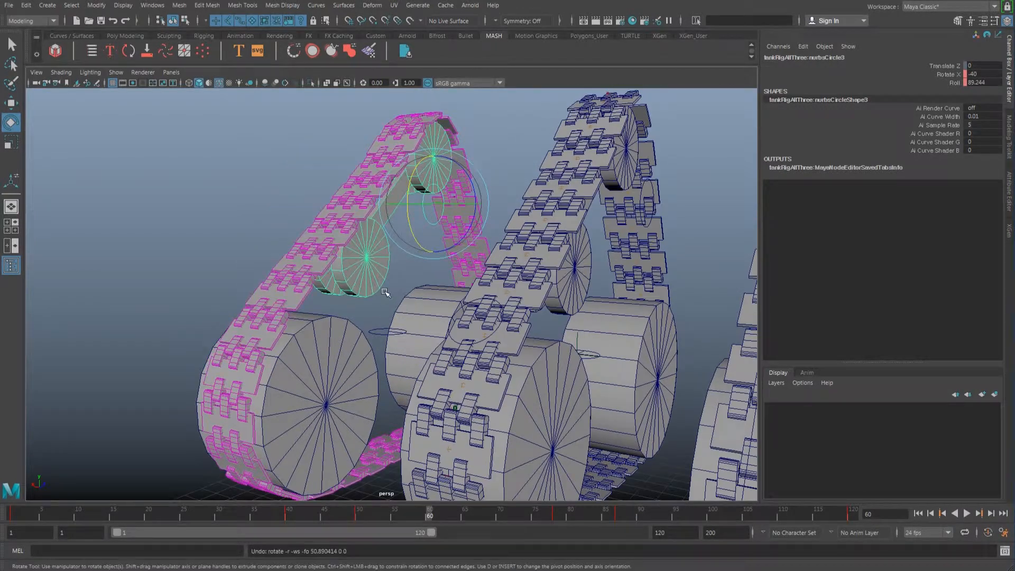
- Select the wire-deformer rig's large front and rear wheels in turn to inspect their channels
left_click(326, 393)
left_click(420, 317)
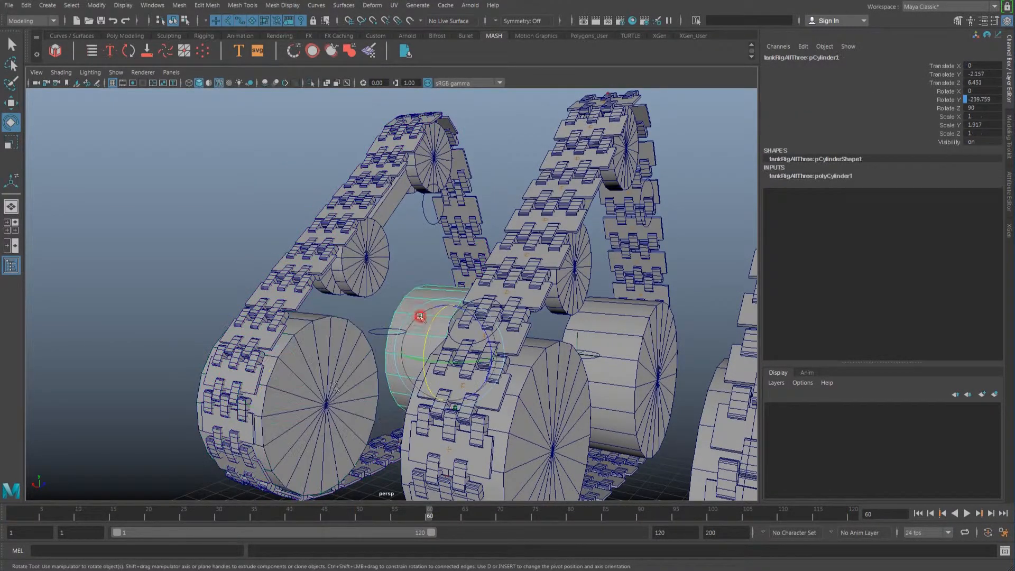
left_click(312, 385)
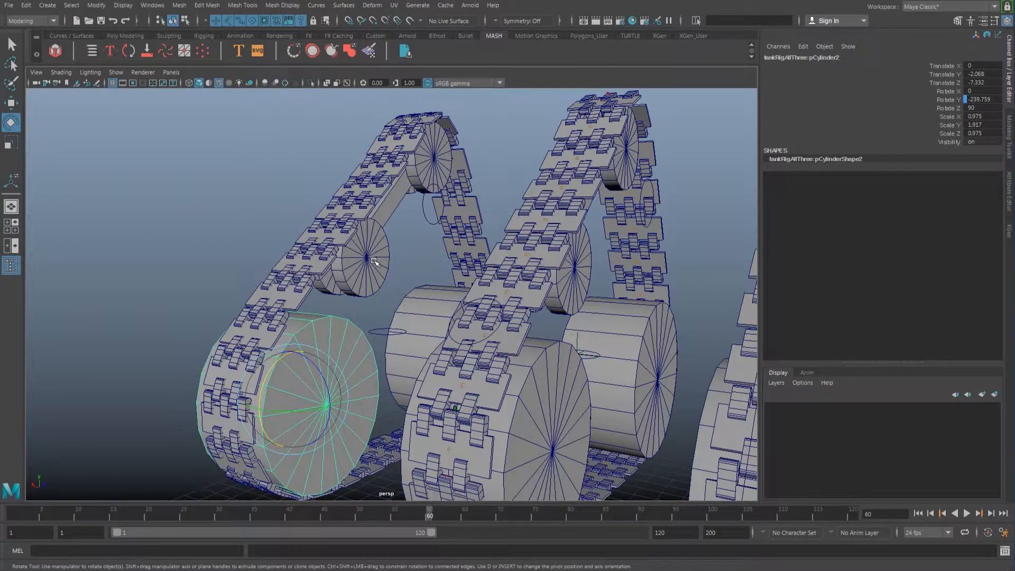
- Try rotating the wire-deformer rig's upper wheel control nurbsCircle3 again to test the tread's response, undoing the rotation
left_click(423, 214)
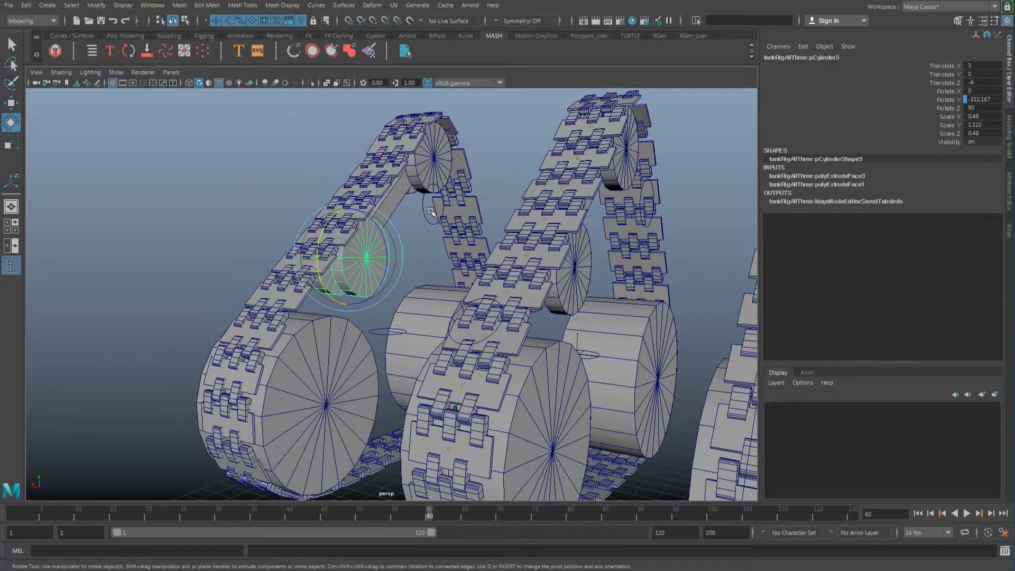
left_click_drag(414, 234, 342, 270)
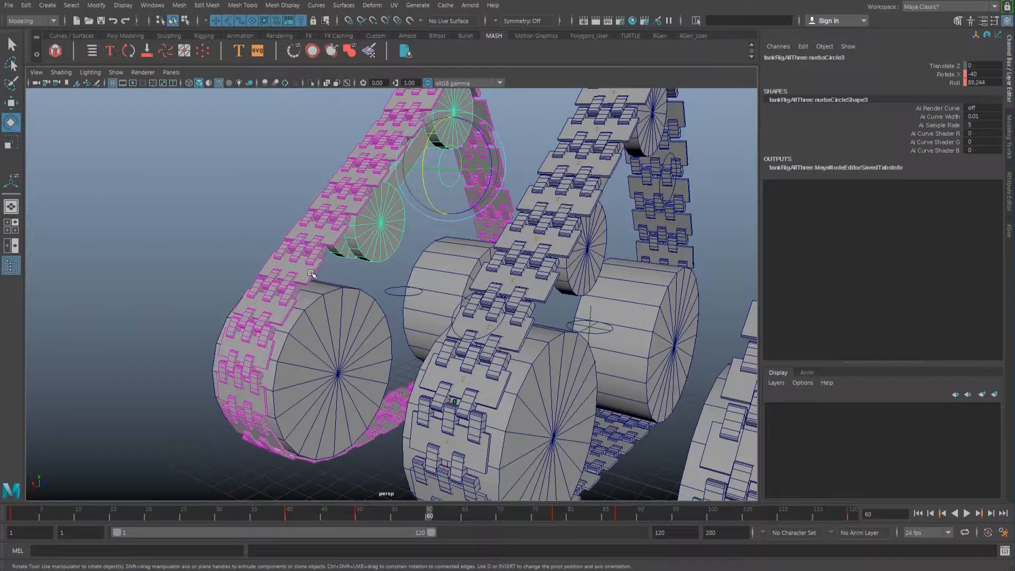
middle_click_drag(555, 321, 394, 322, "alt")
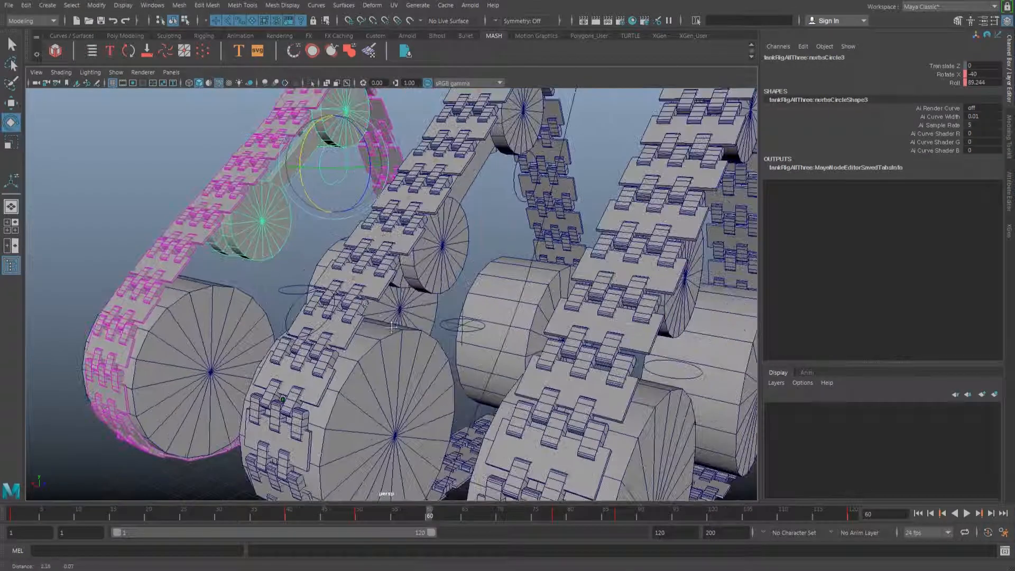
left_click_drag(305, 182, 274, 215)
key("ctrl+z")
middle_click_drag(265, 254, 275, 249, "alt")
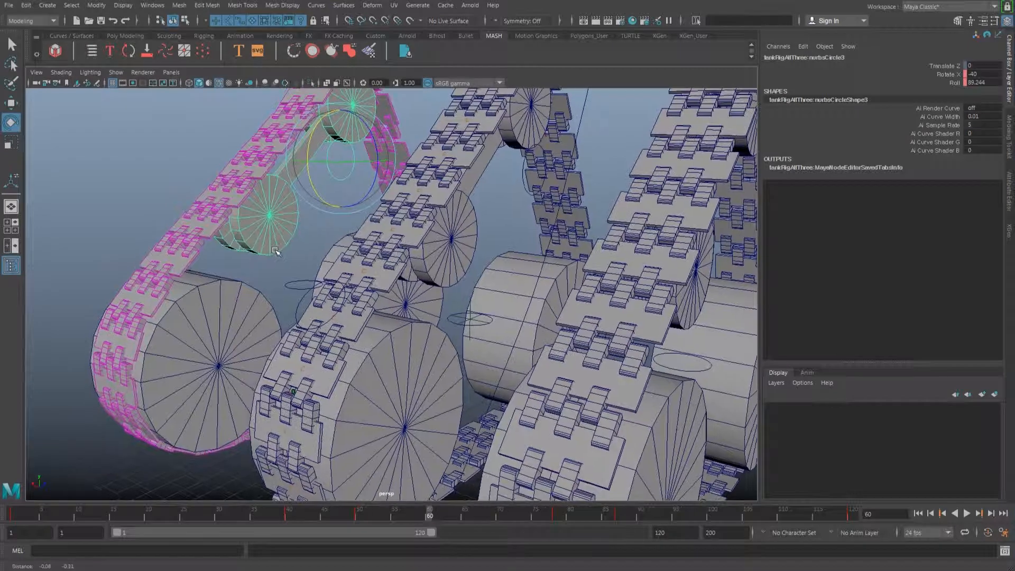